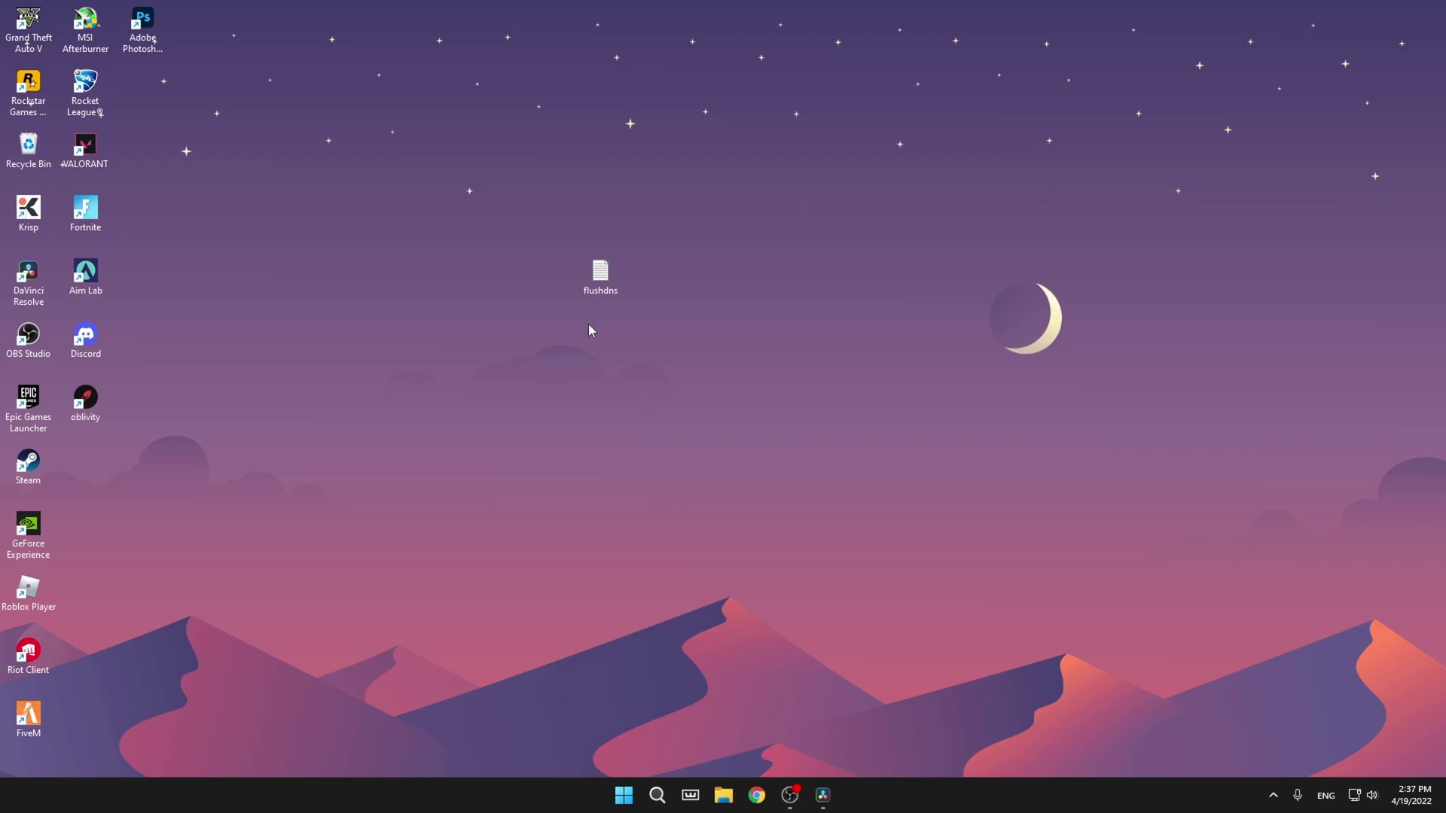
- Open the flushdns command list and launch Command Prompt as administrator
double_click(600, 285)
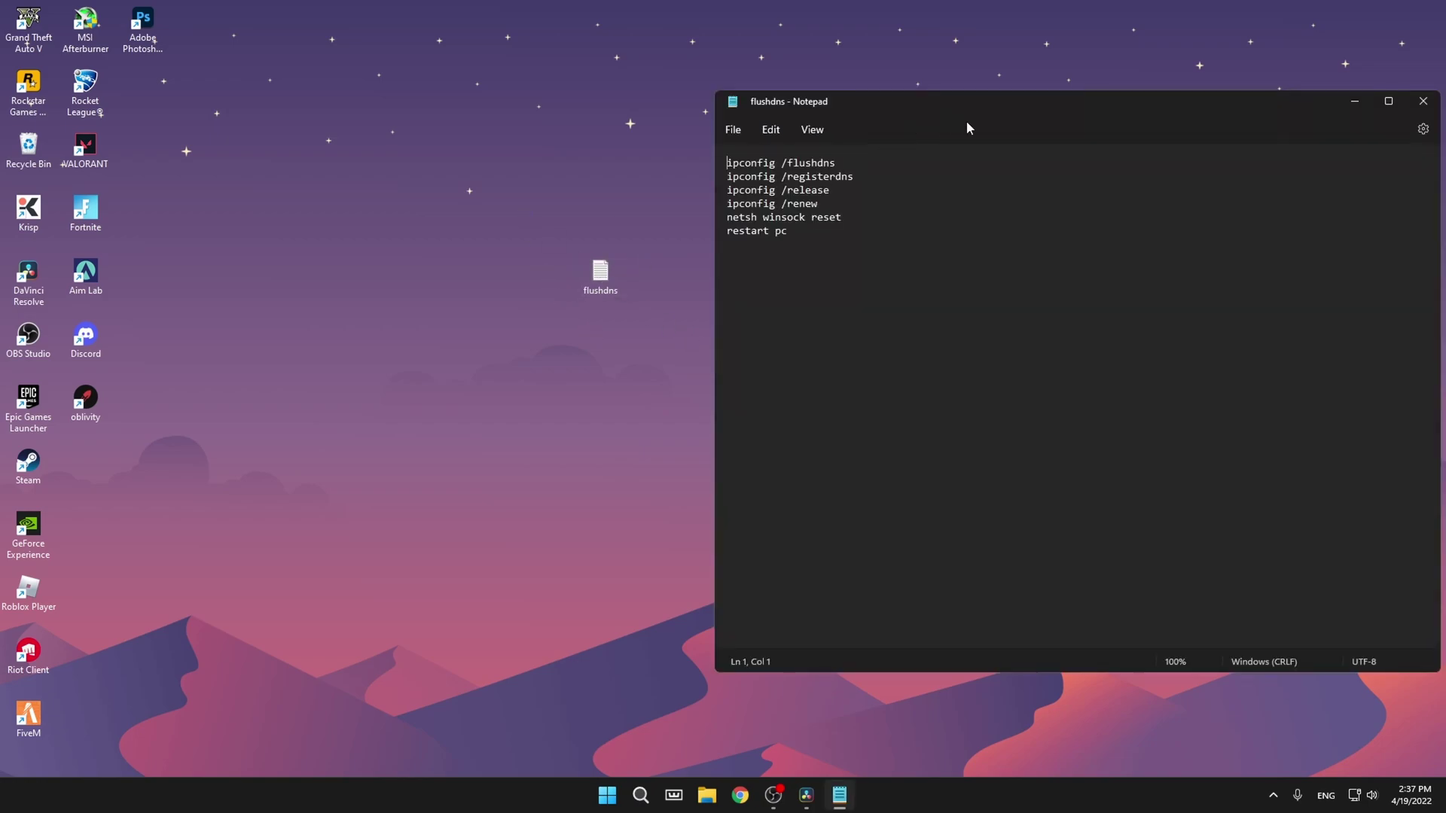
left_click(648, 799)
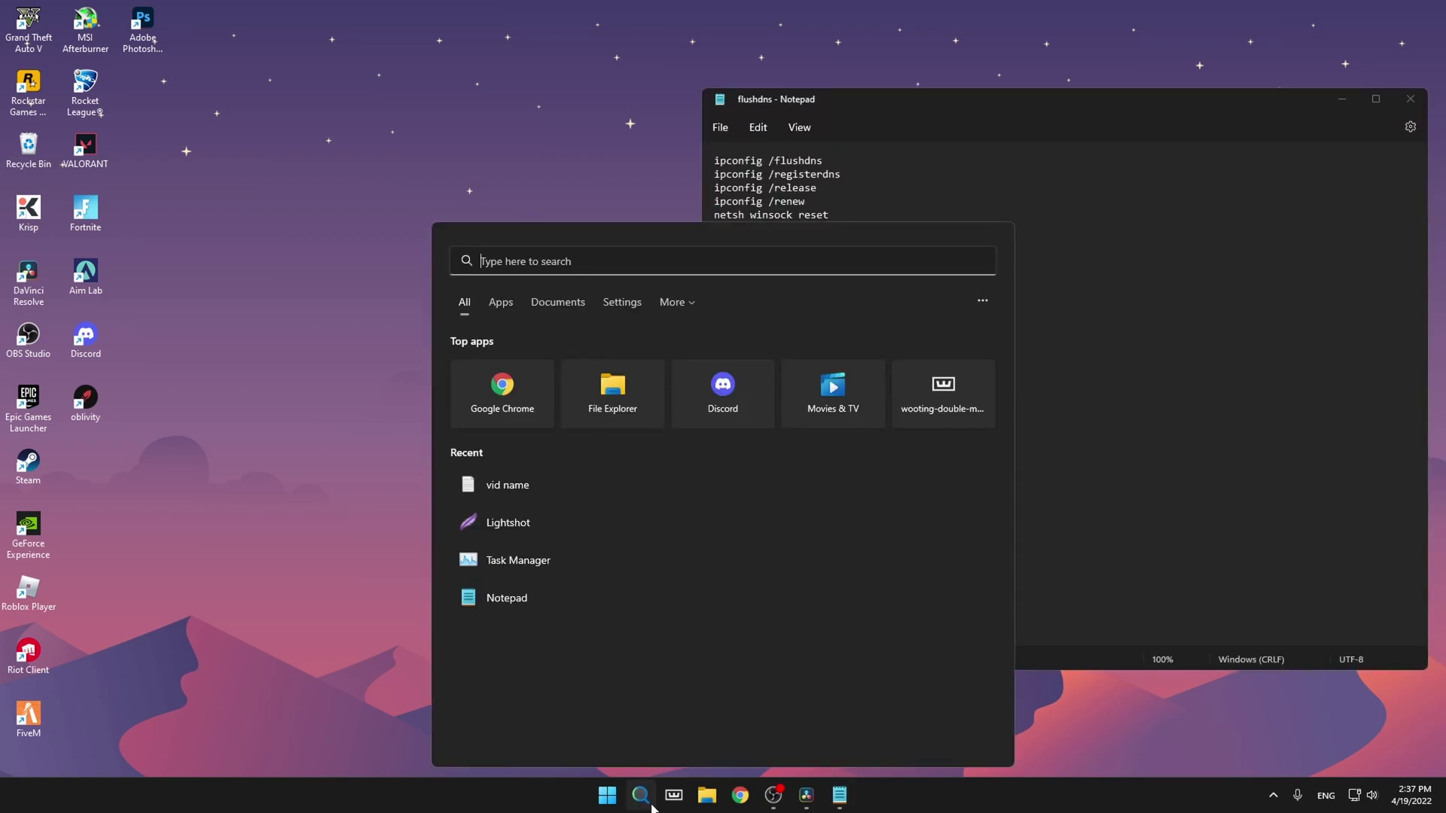
type("cmd")
right_click(500, 392)
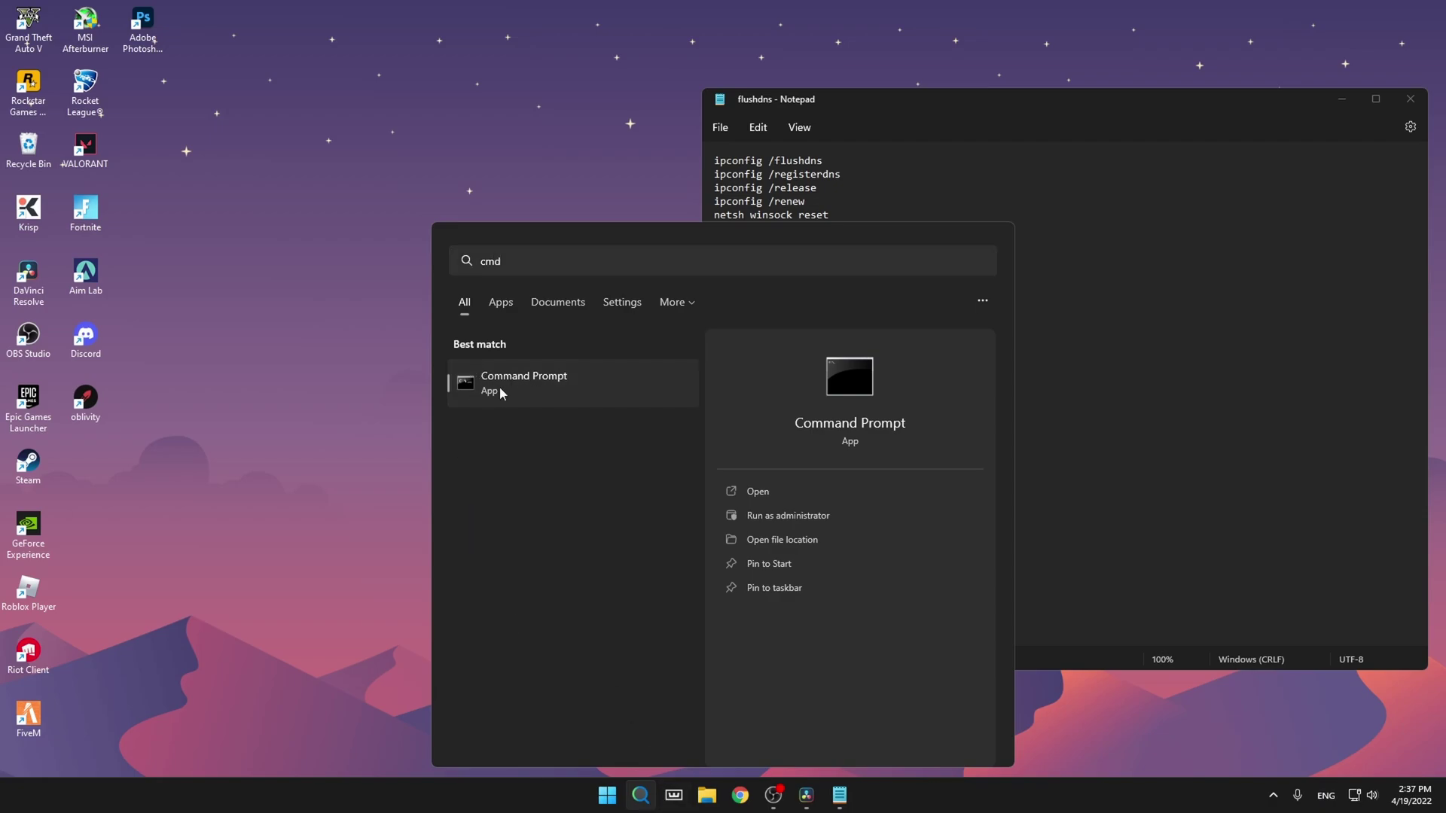
left_click(561, 410)
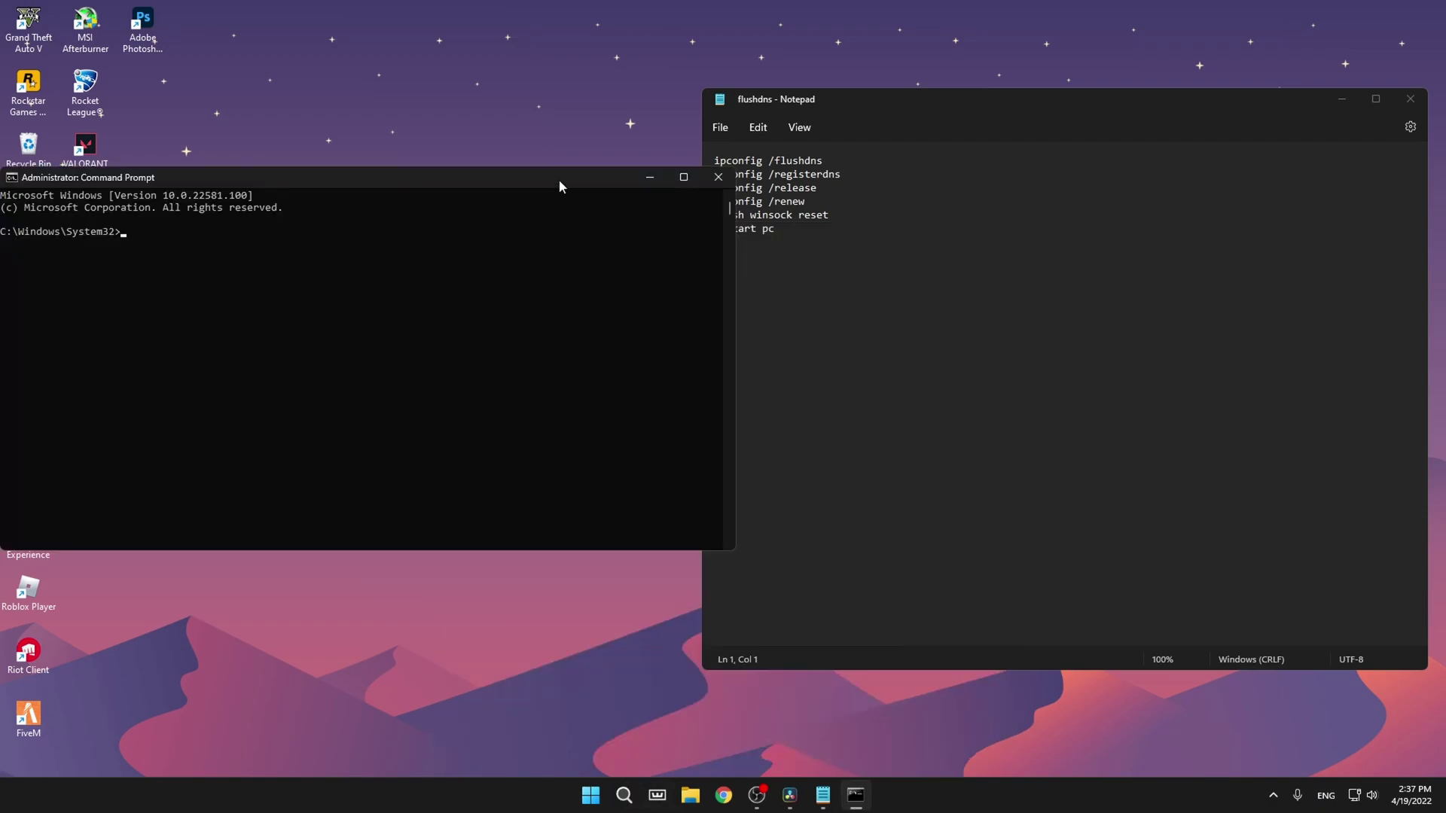
left_click_drag(523, 171, 512, 102)
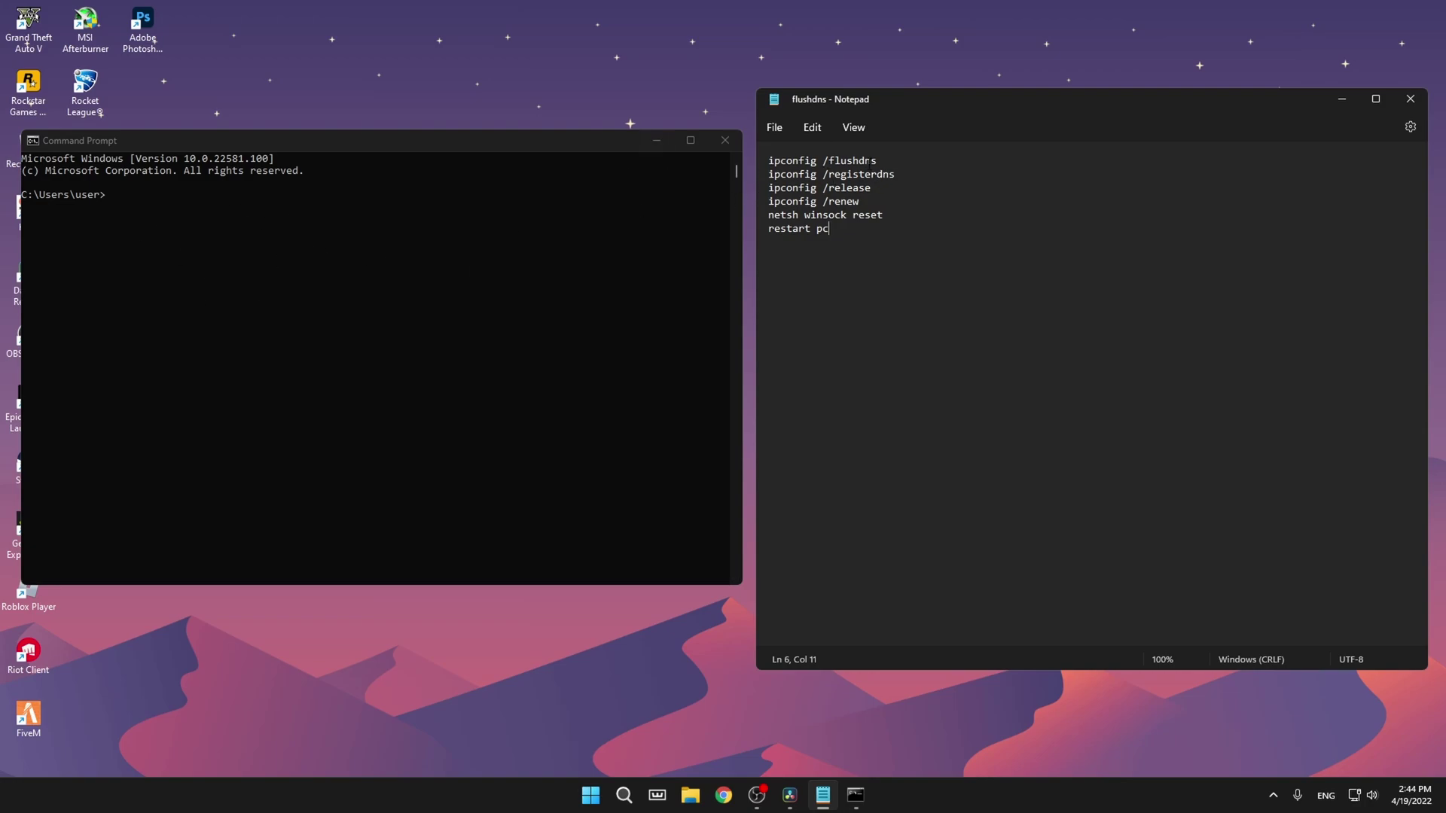
- Copy 'ipconfig /flushdns' from Notepad and paste it at the Command Prompt
left_click_drag(875, 160, 768, 160)
right_click(785, 160)
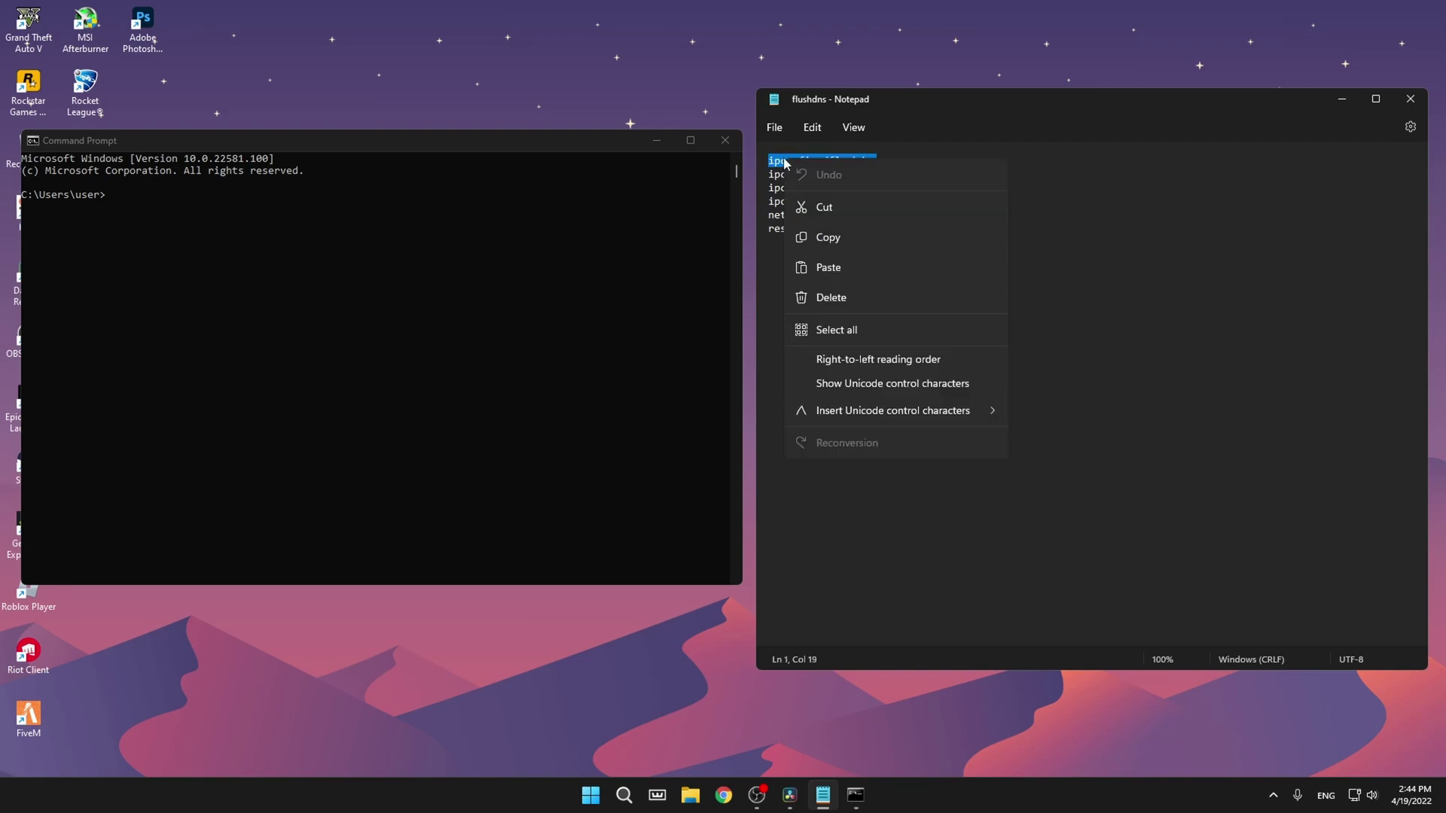
left_click(827, 237)
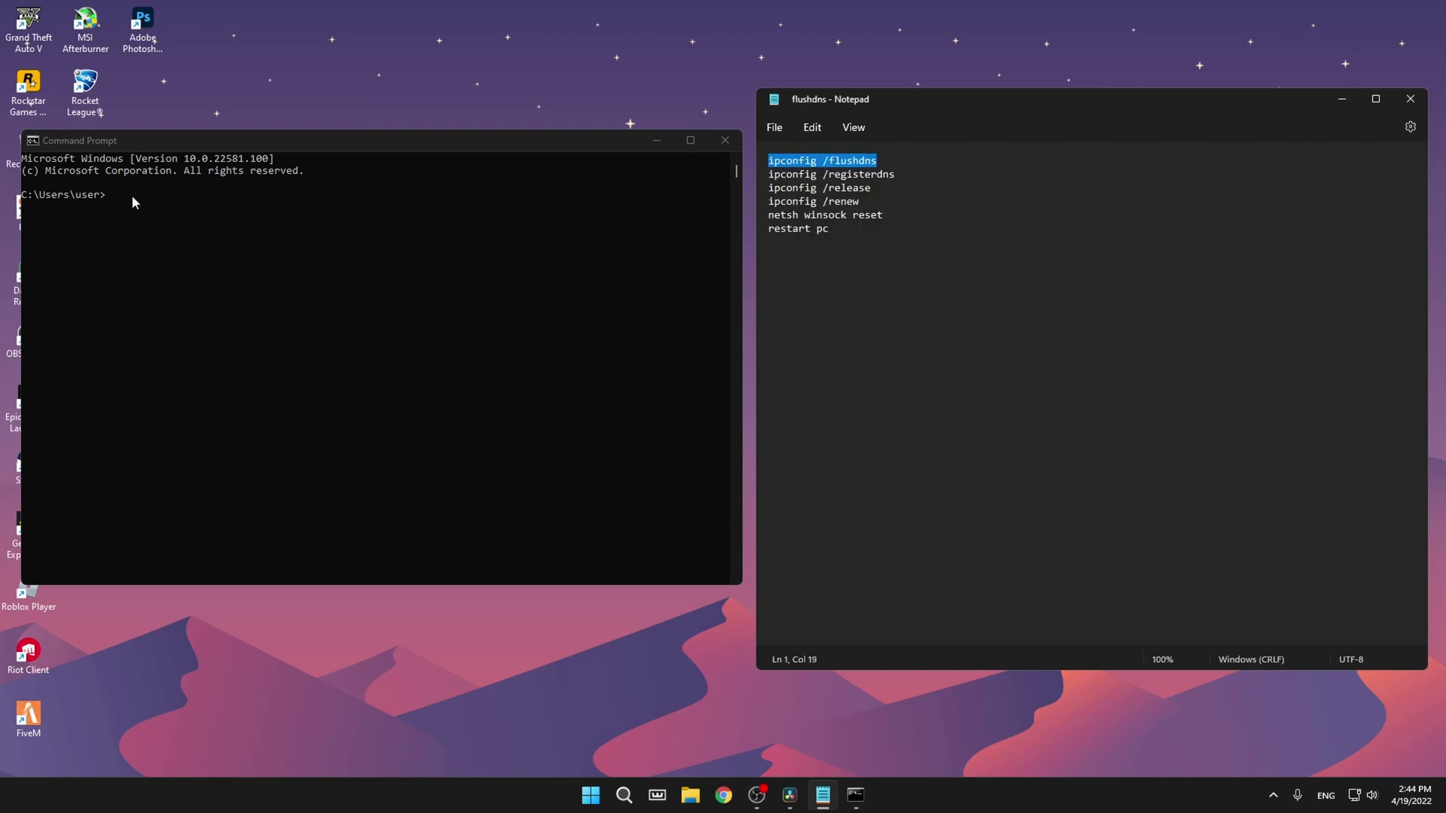
left_click(134, 199)
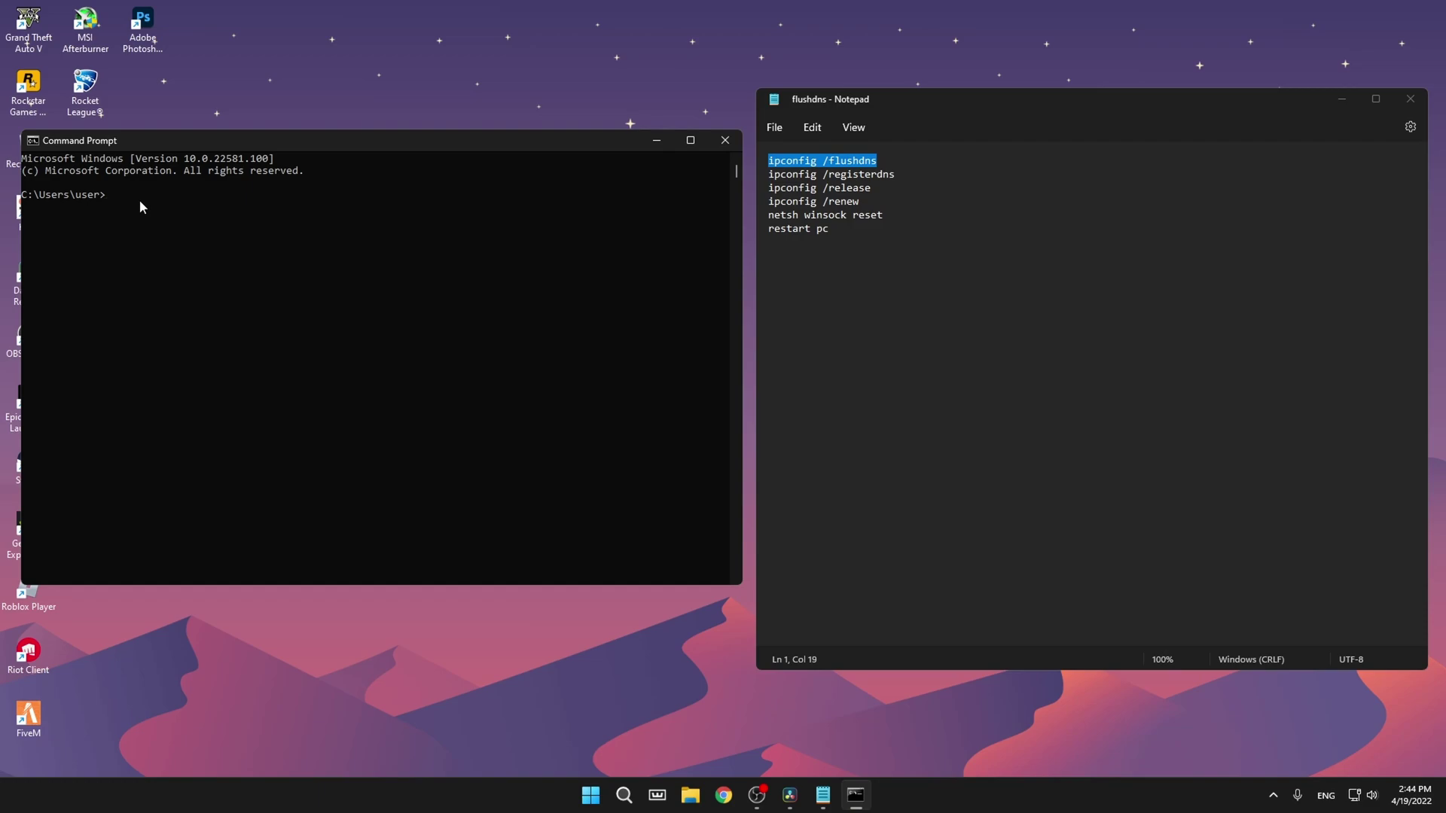
right_click(139, 201)
- Run ipconfig /flushdns, then copy in and run ipconfig /registerdns
key("Return")
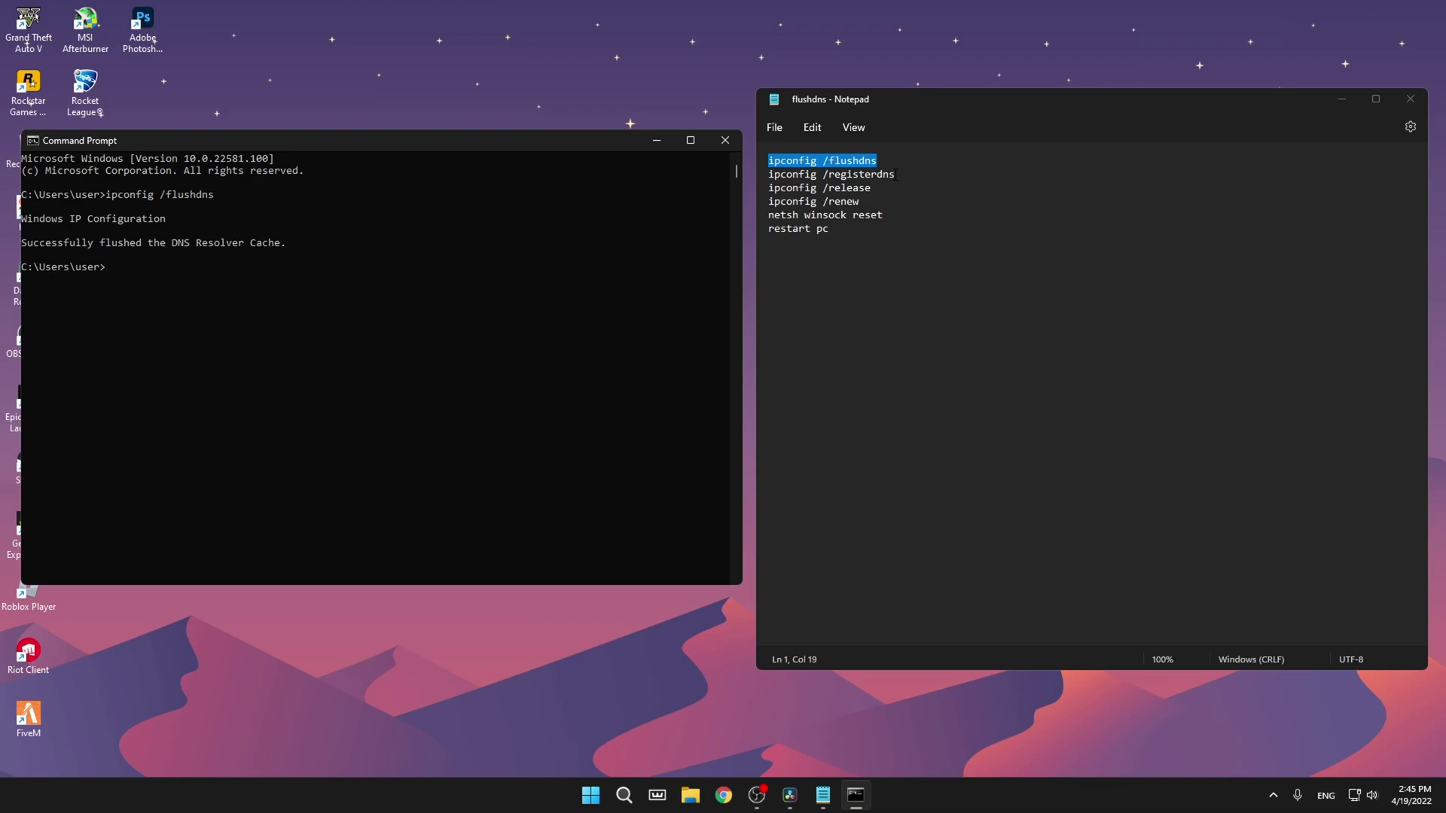
left_click_drag(895, 175, 780, 175)
right_click(773, 177)
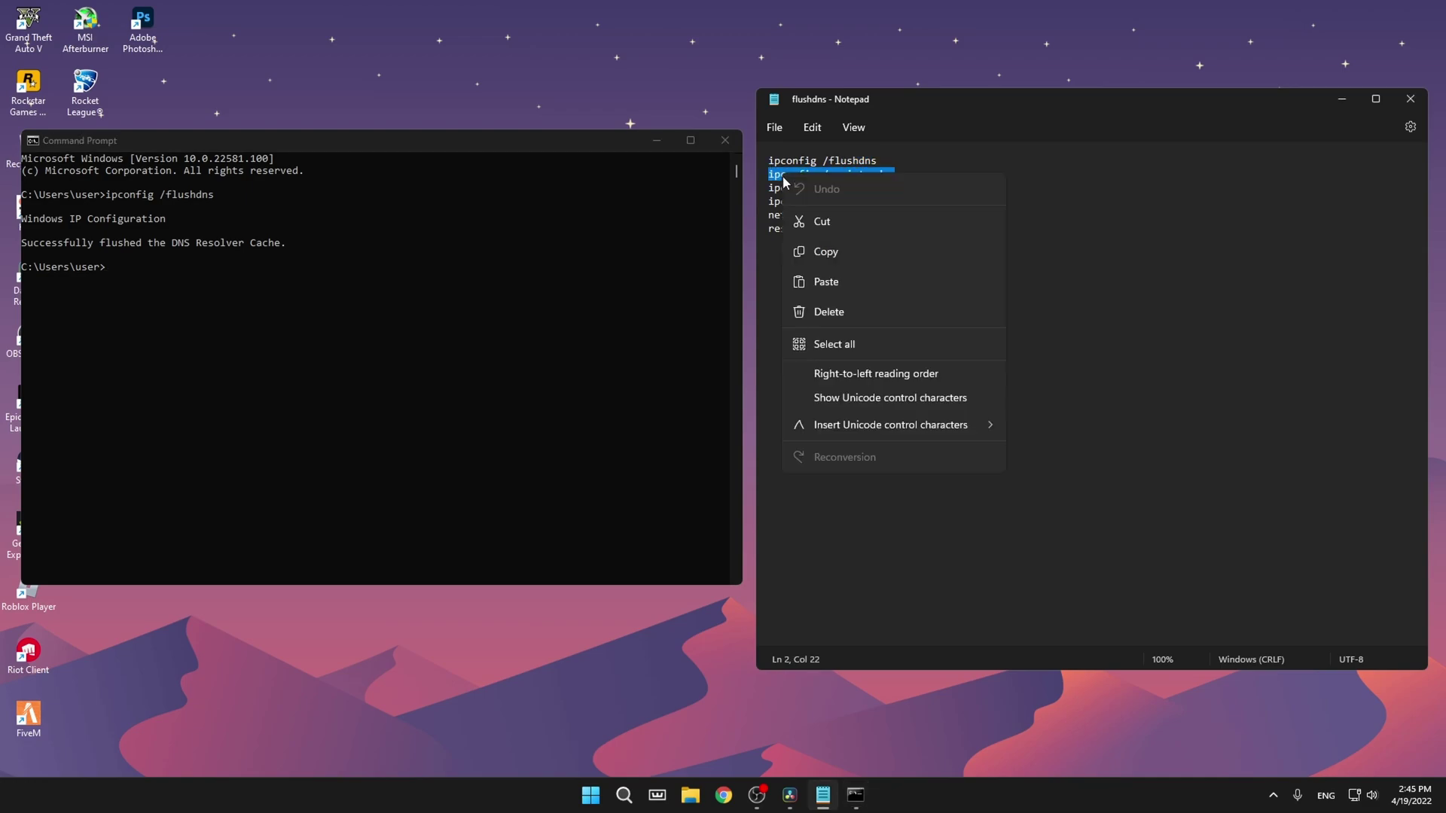
left_click(821, 251)
left_click(167, 283)
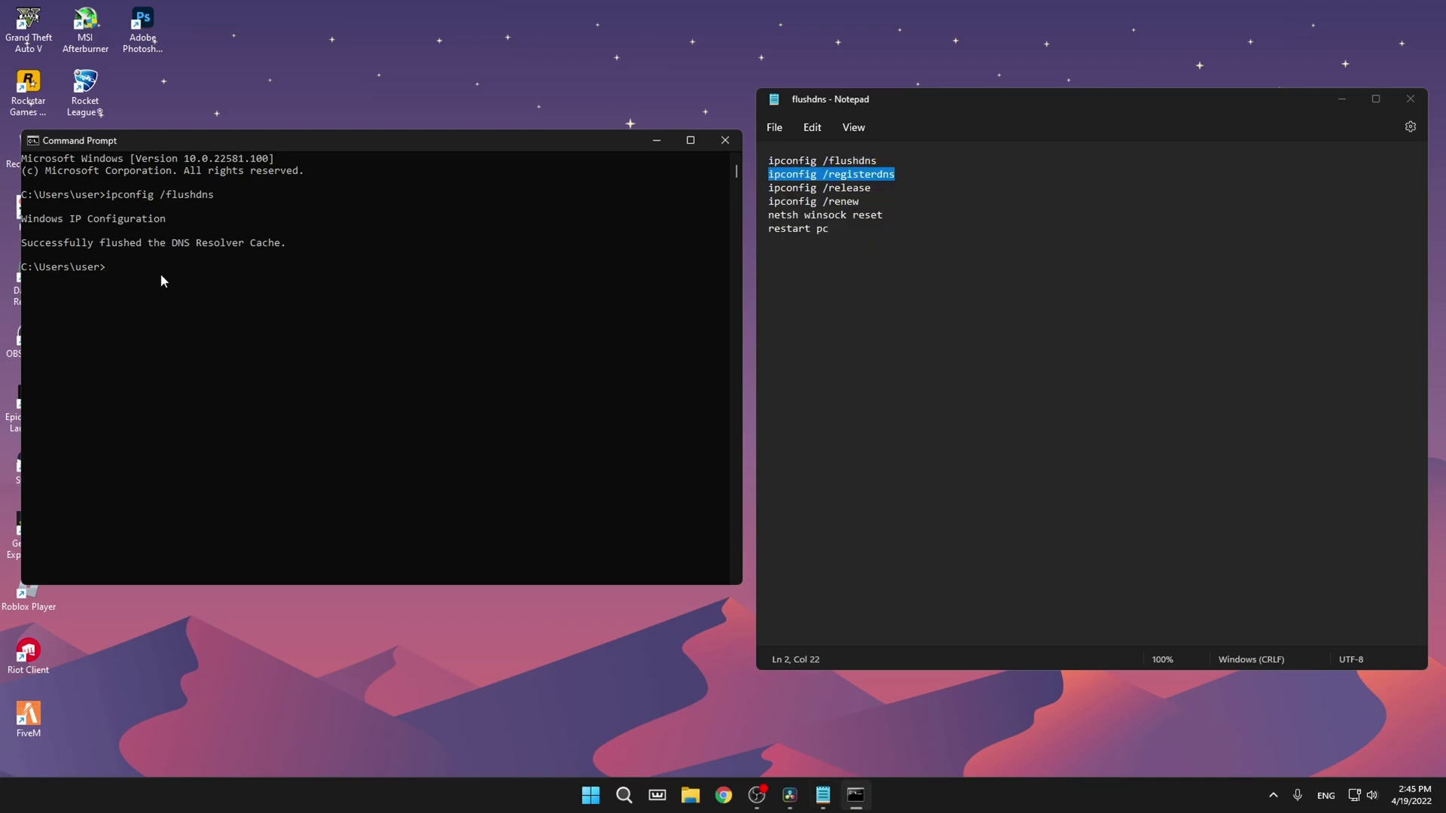
right_click(162, 277)
key("Return")
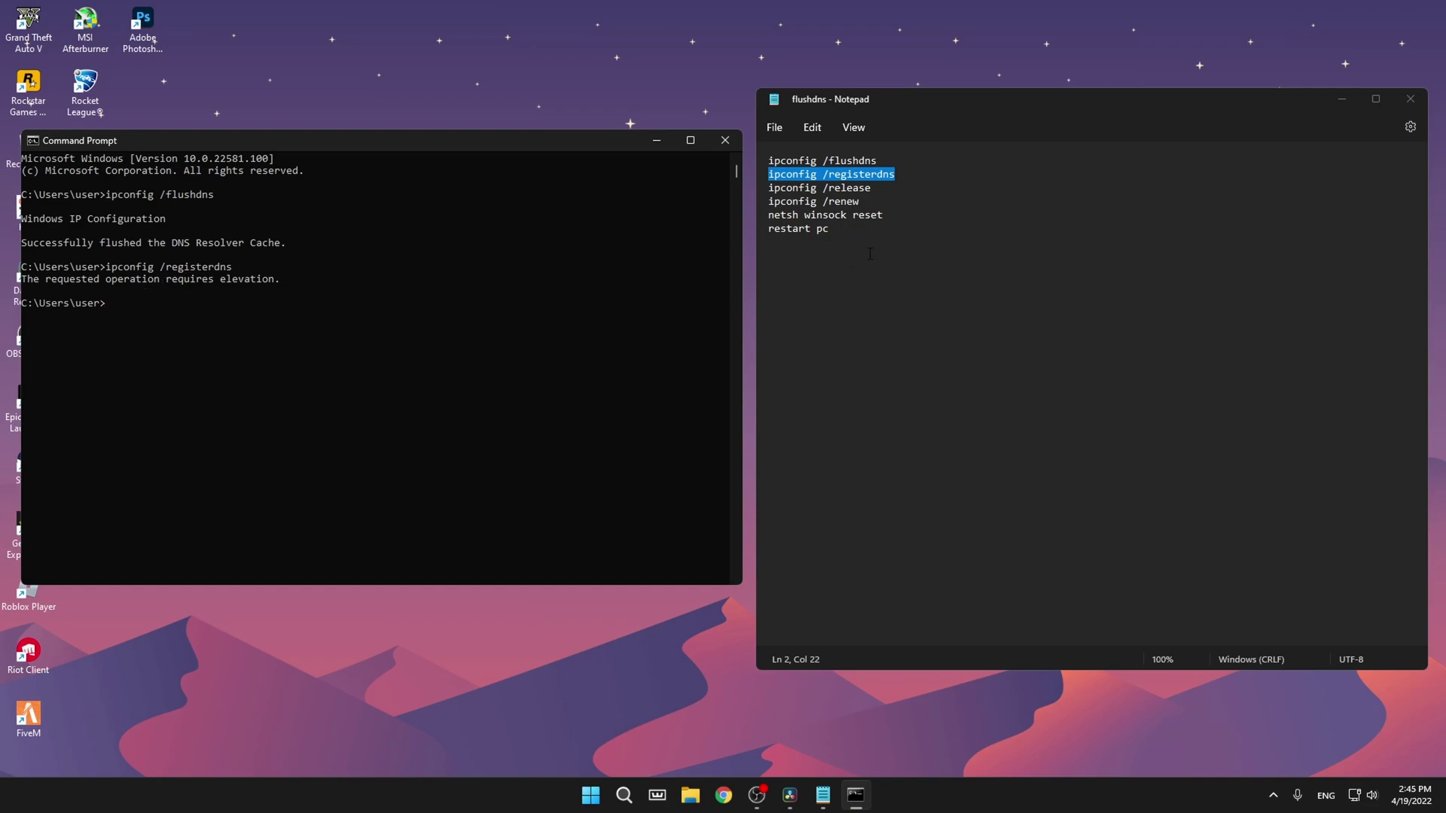
- Copy 'ipconfig /release' from Notepad into Command Prompt and run it
left_click_drag(768, 188, 871, 187)
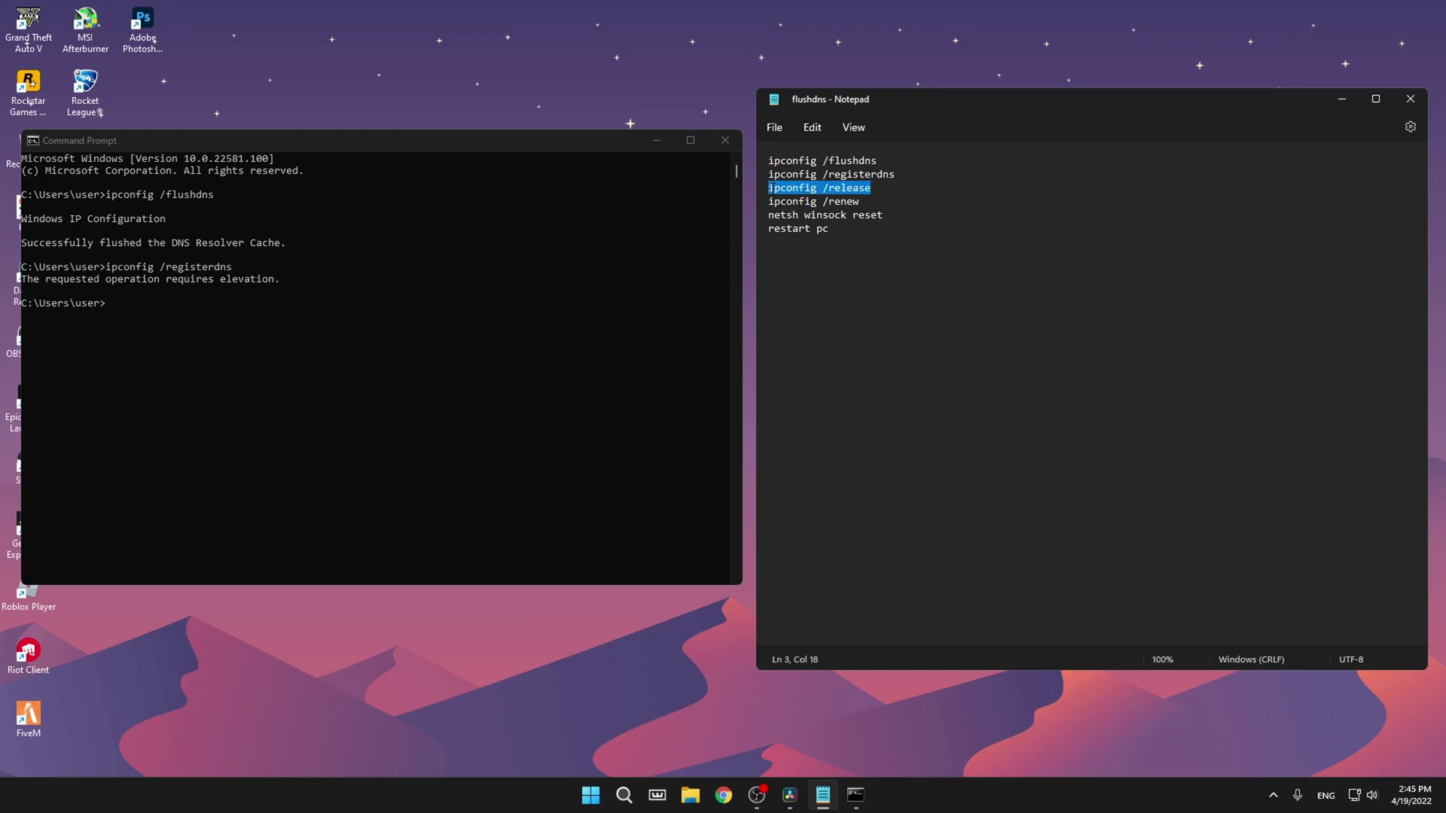
right_click(779, 194)
left_click(823, 268)
left_click(238, 310)
left_click(230, 304)
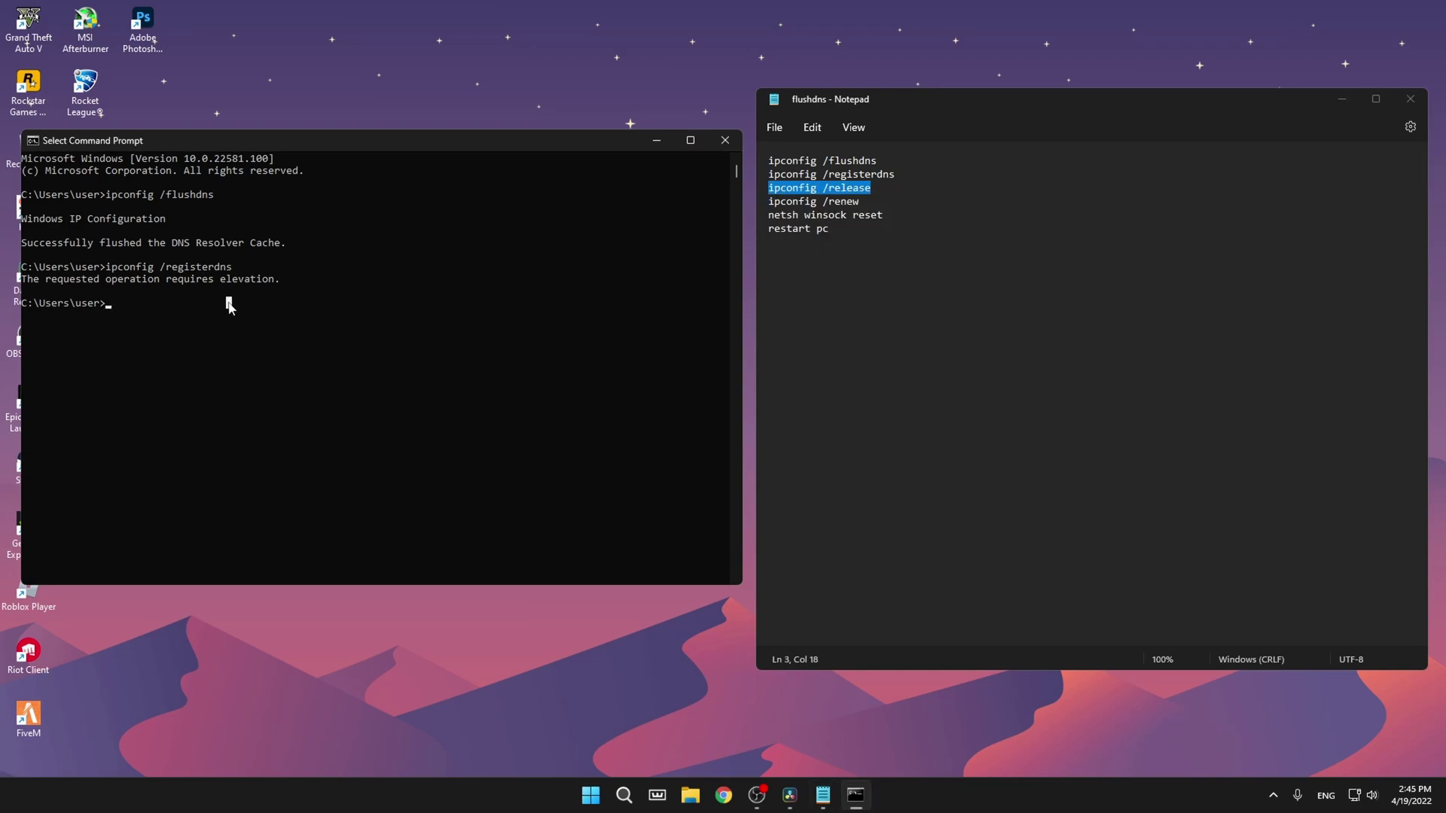
right_click(229, 304)
key("Return")
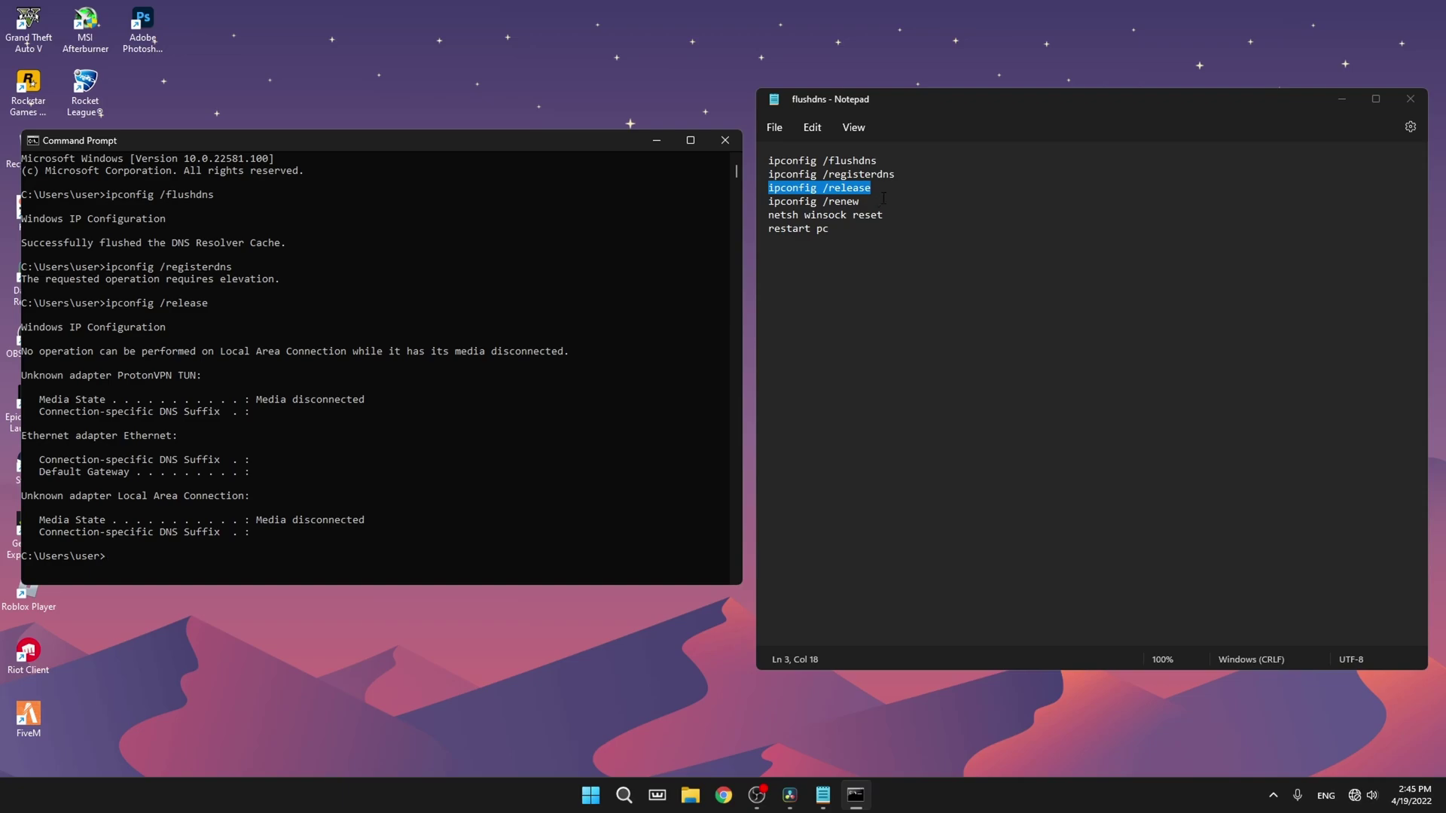
- Select the remaining ipconfig /renew, netsh winsock reset and restart pc lines in Notepad
left_click_drag(870, 203, 822, 201)
left_click(890, 208)
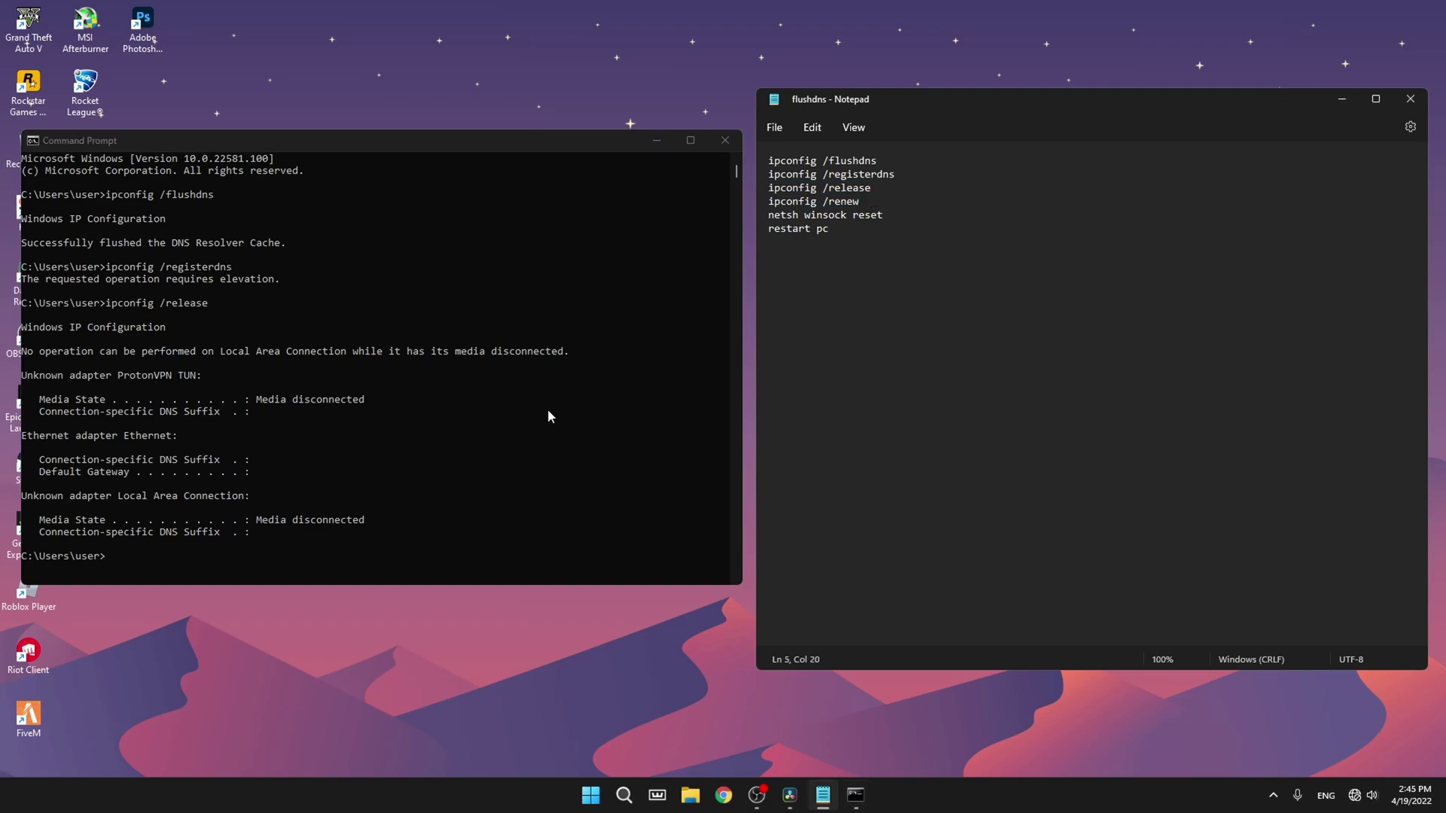
left_click_drag(865, 202, 774, 215)
left_click(829, 228)
left_click_drag(889, 218, 769, 216)
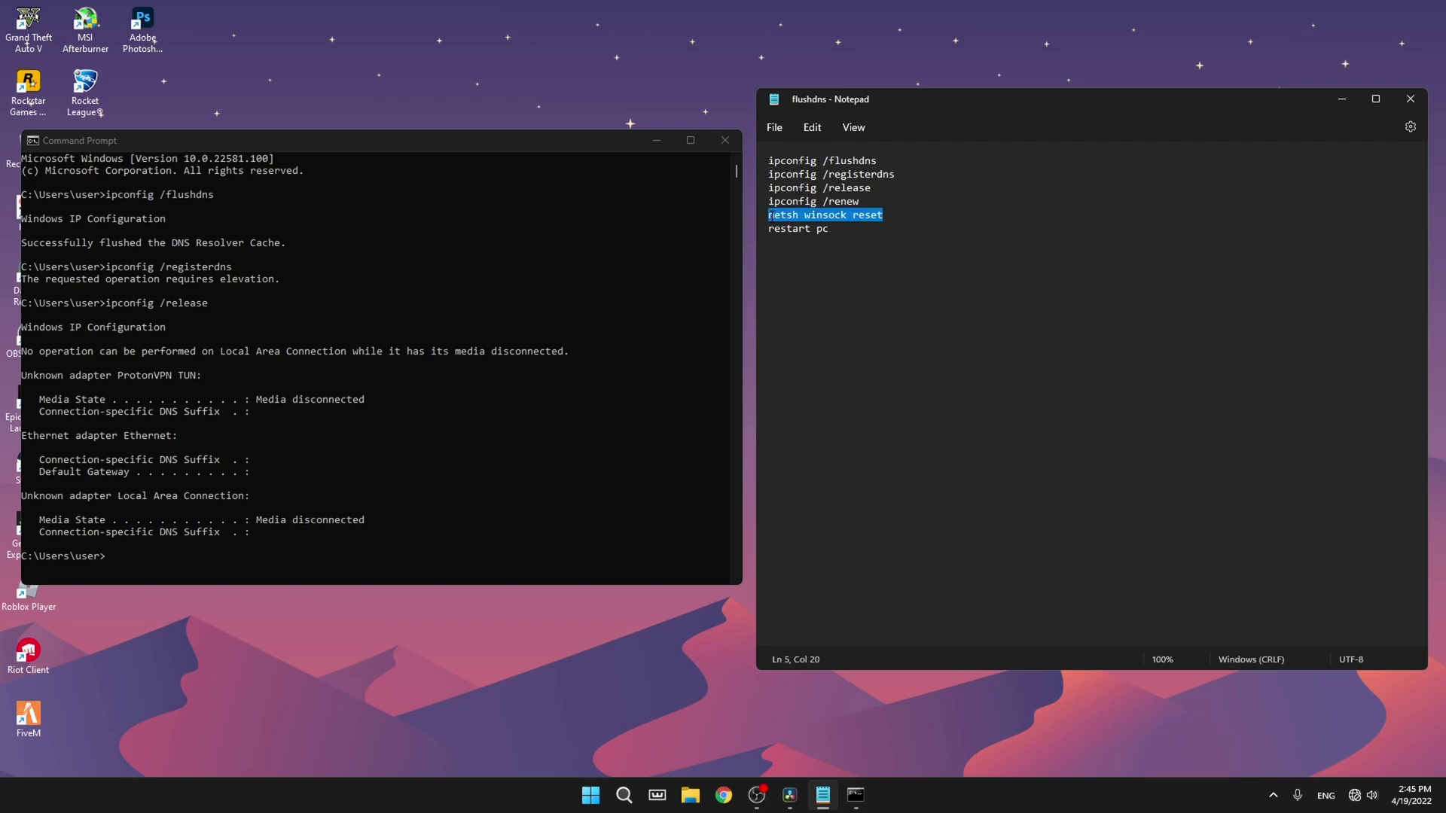
left_click(865, 273)
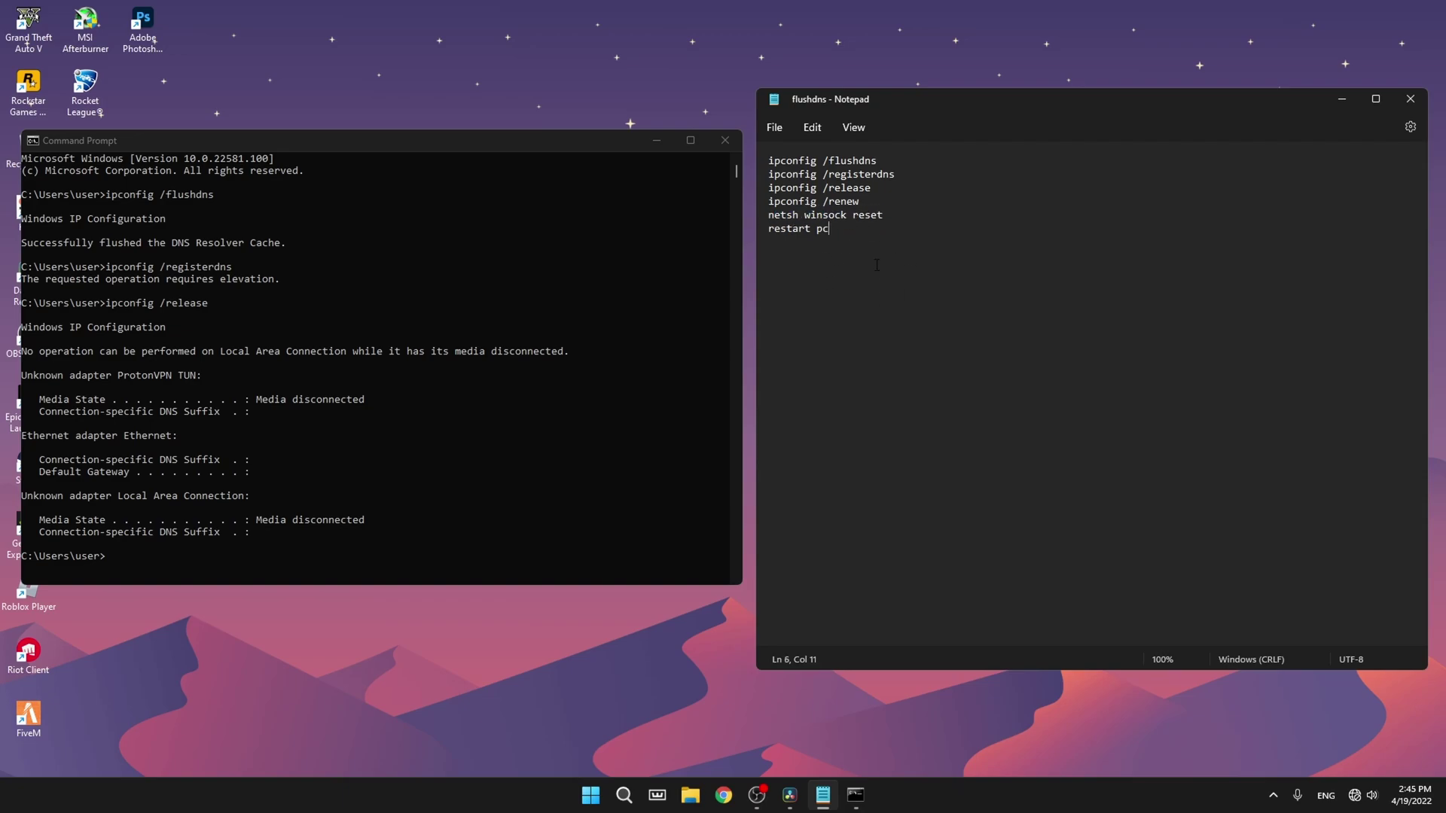
left_click_drag(830, 231, 781, 229)
- In Discord, accept the rules with the checkmark and save TCP411Optimizer.exe from #tcp-optimizer to the desktop
left_click(934, 275)
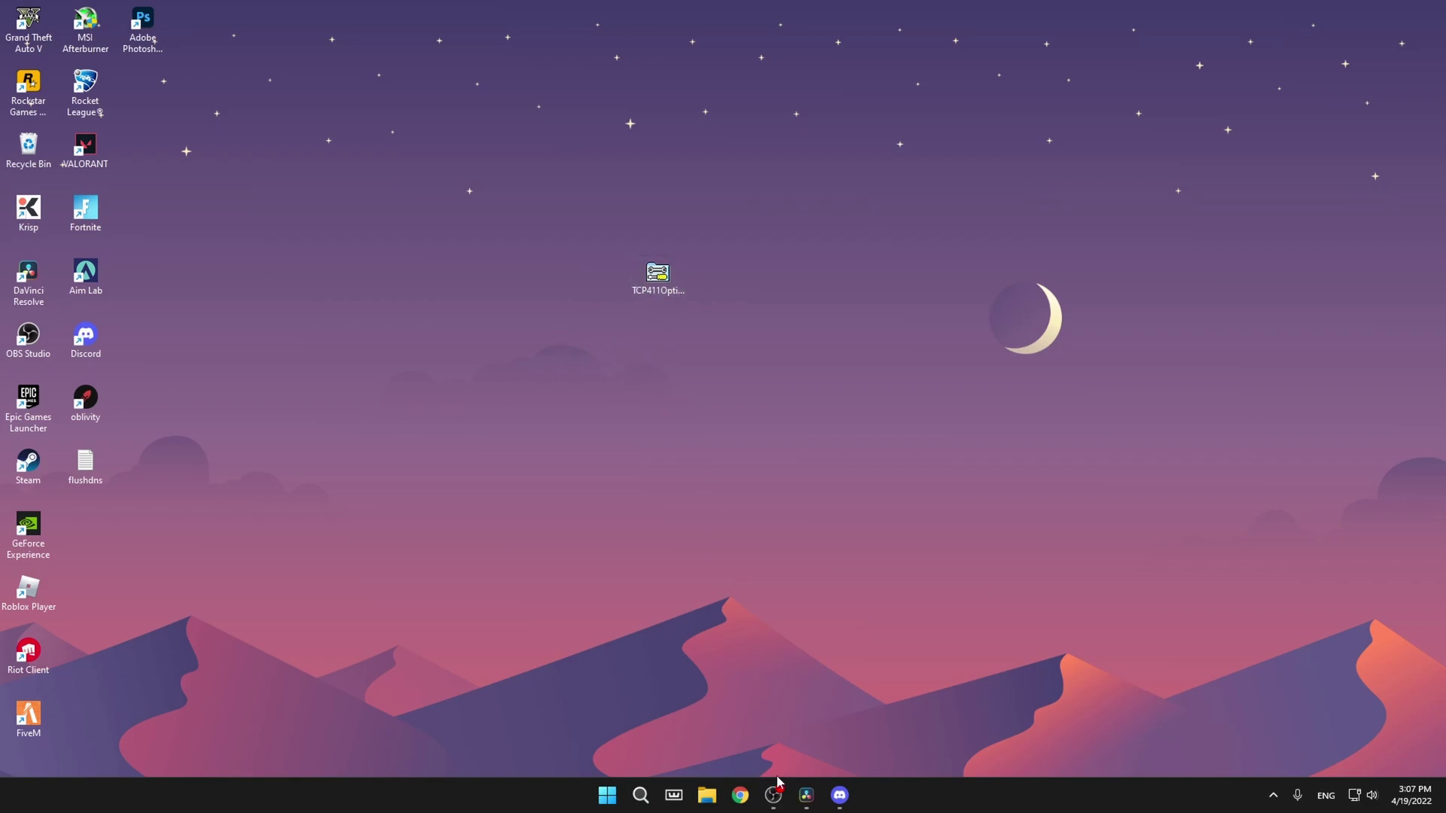
left_click(840, 795)
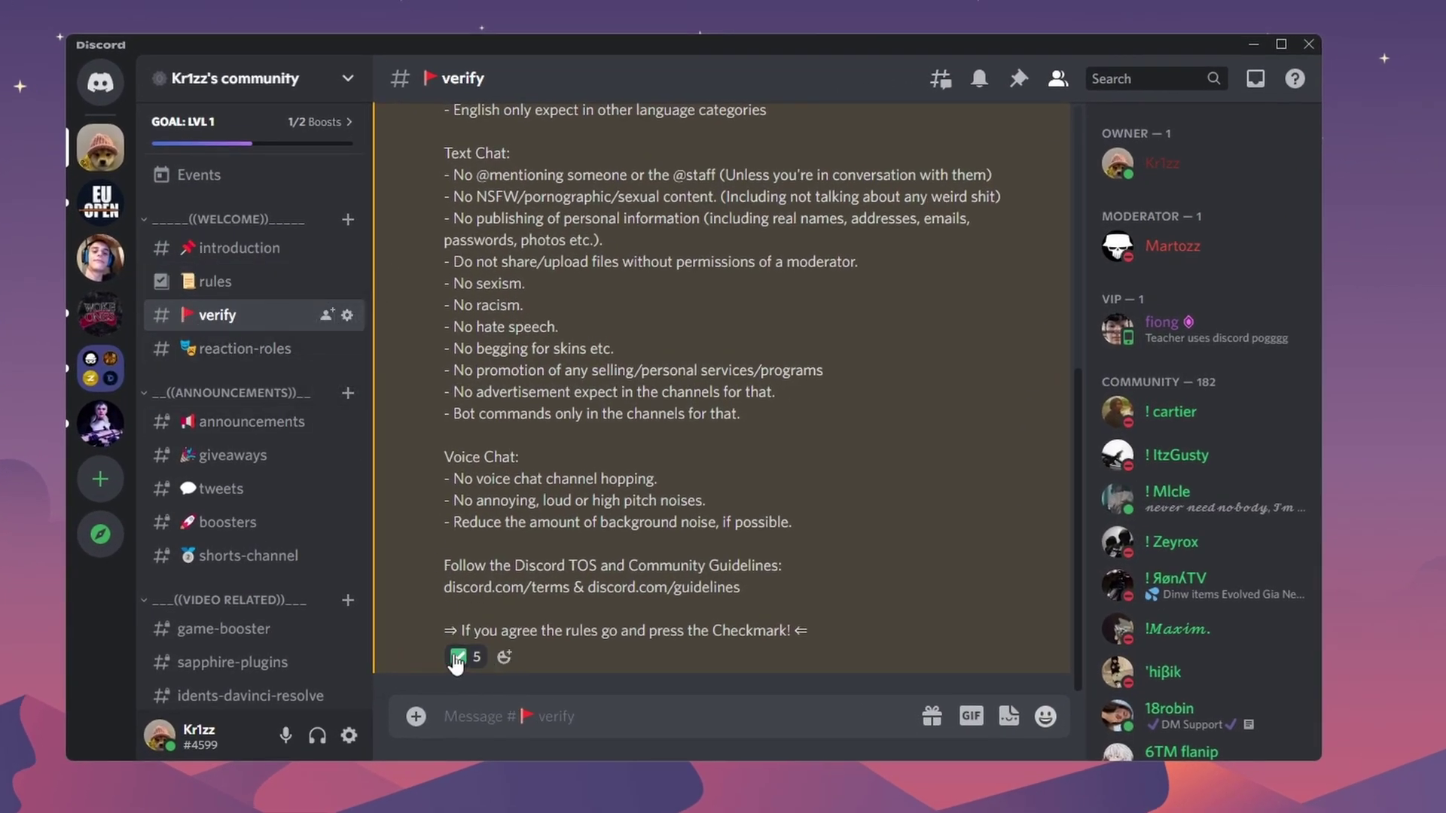
left_click(457, 658)
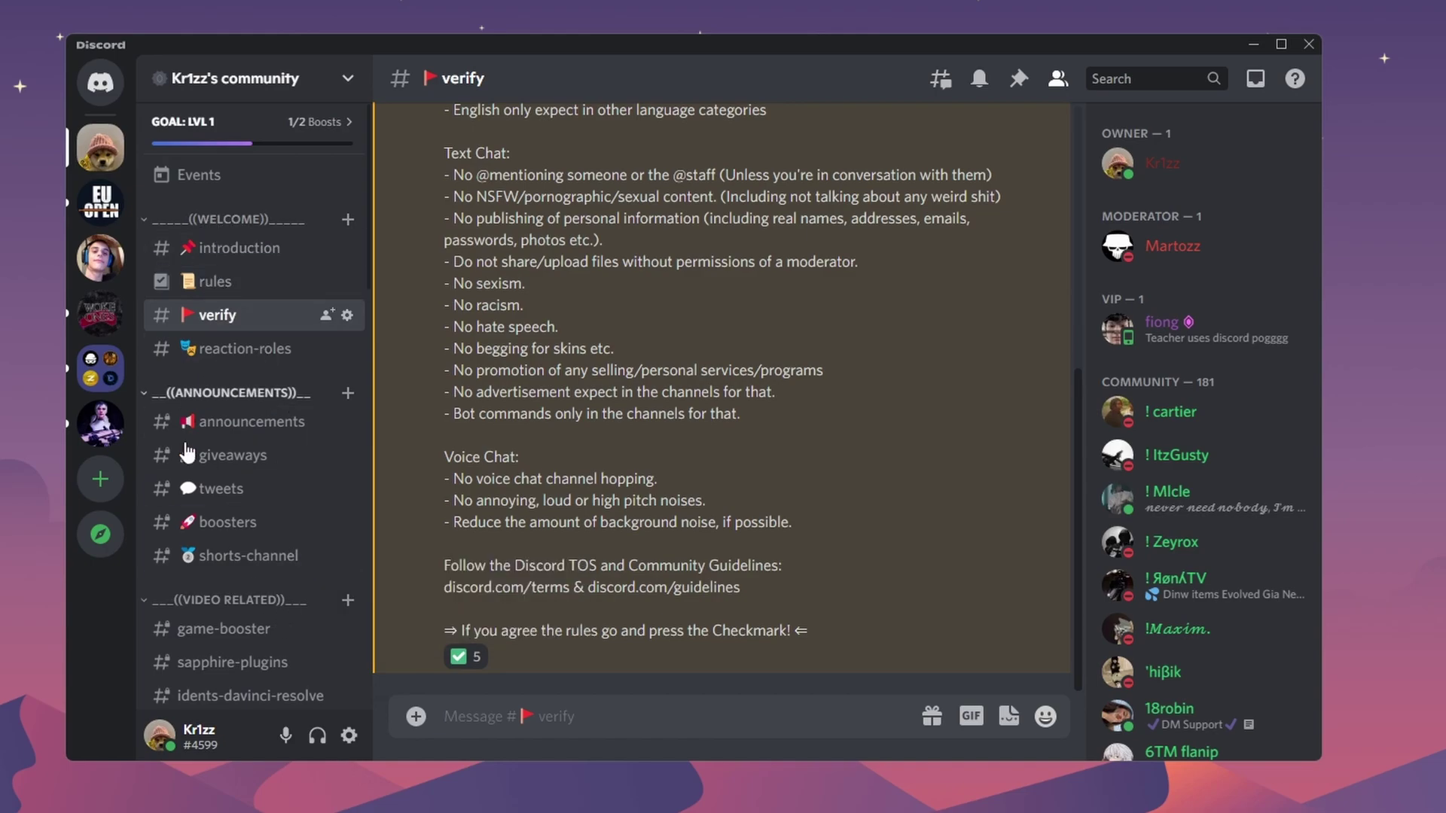
scroll(188, 482, "down", 3)
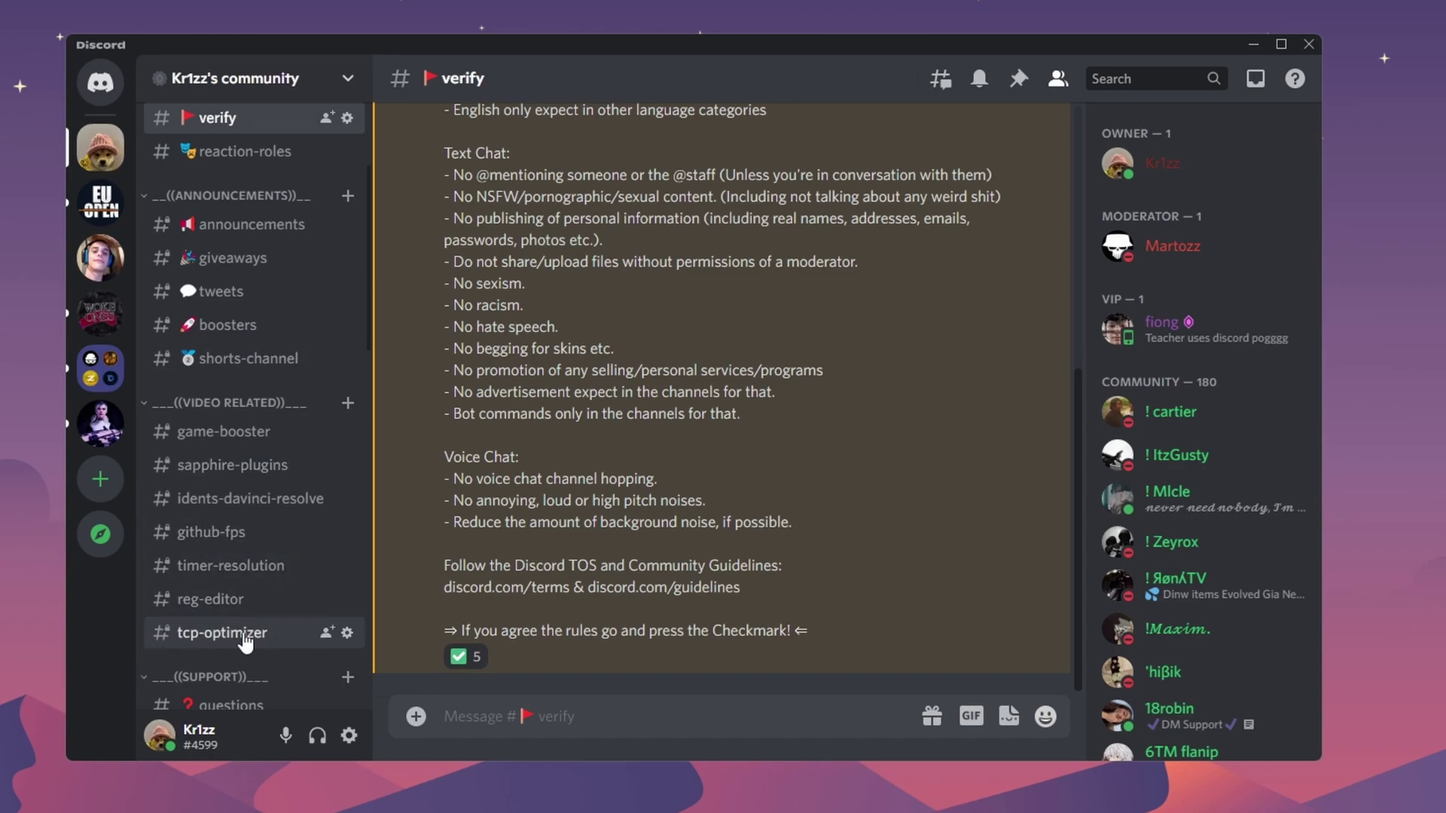
left_click(245, 636)
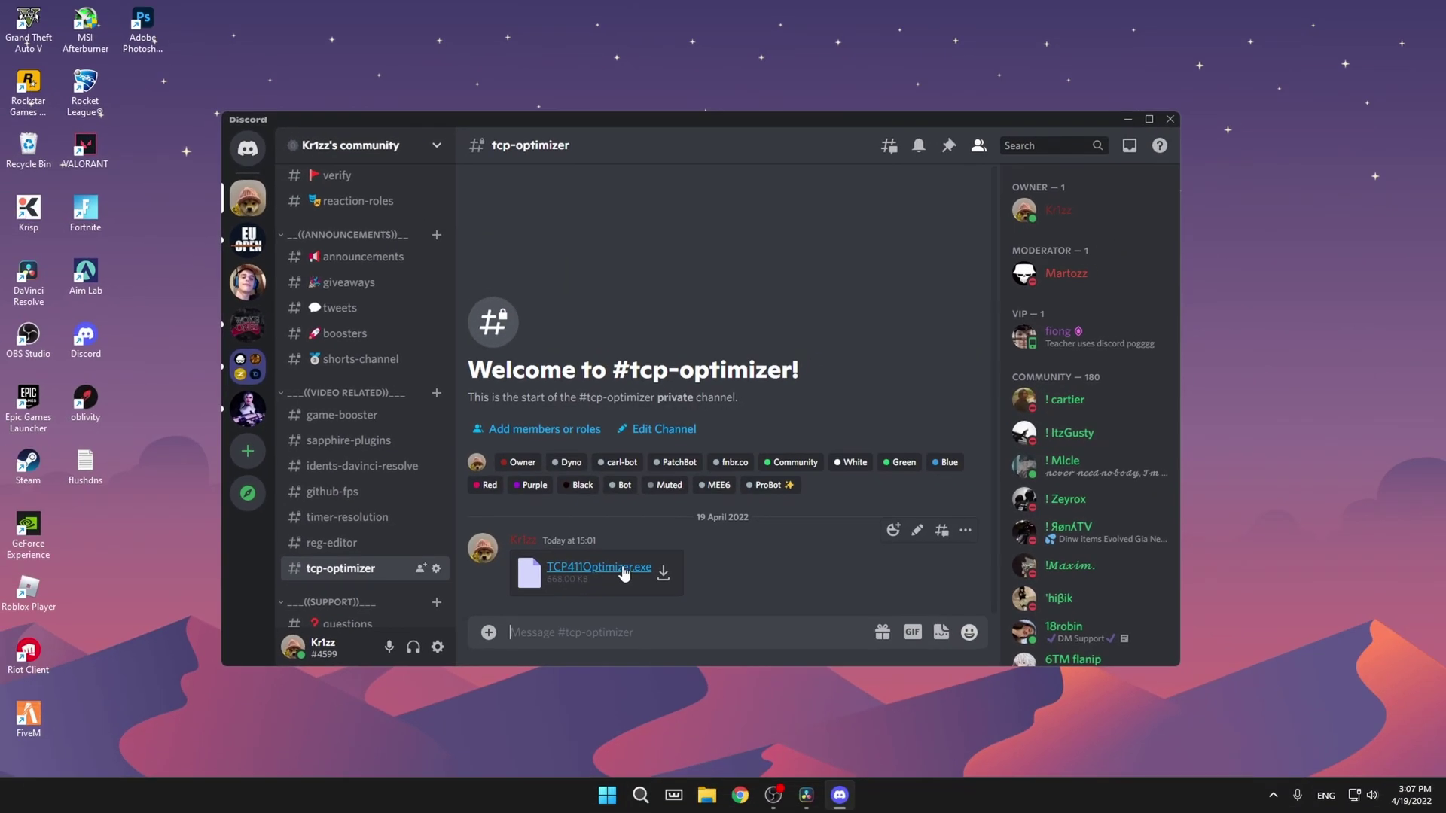
left_click_drag(624, 574, 656, 279)
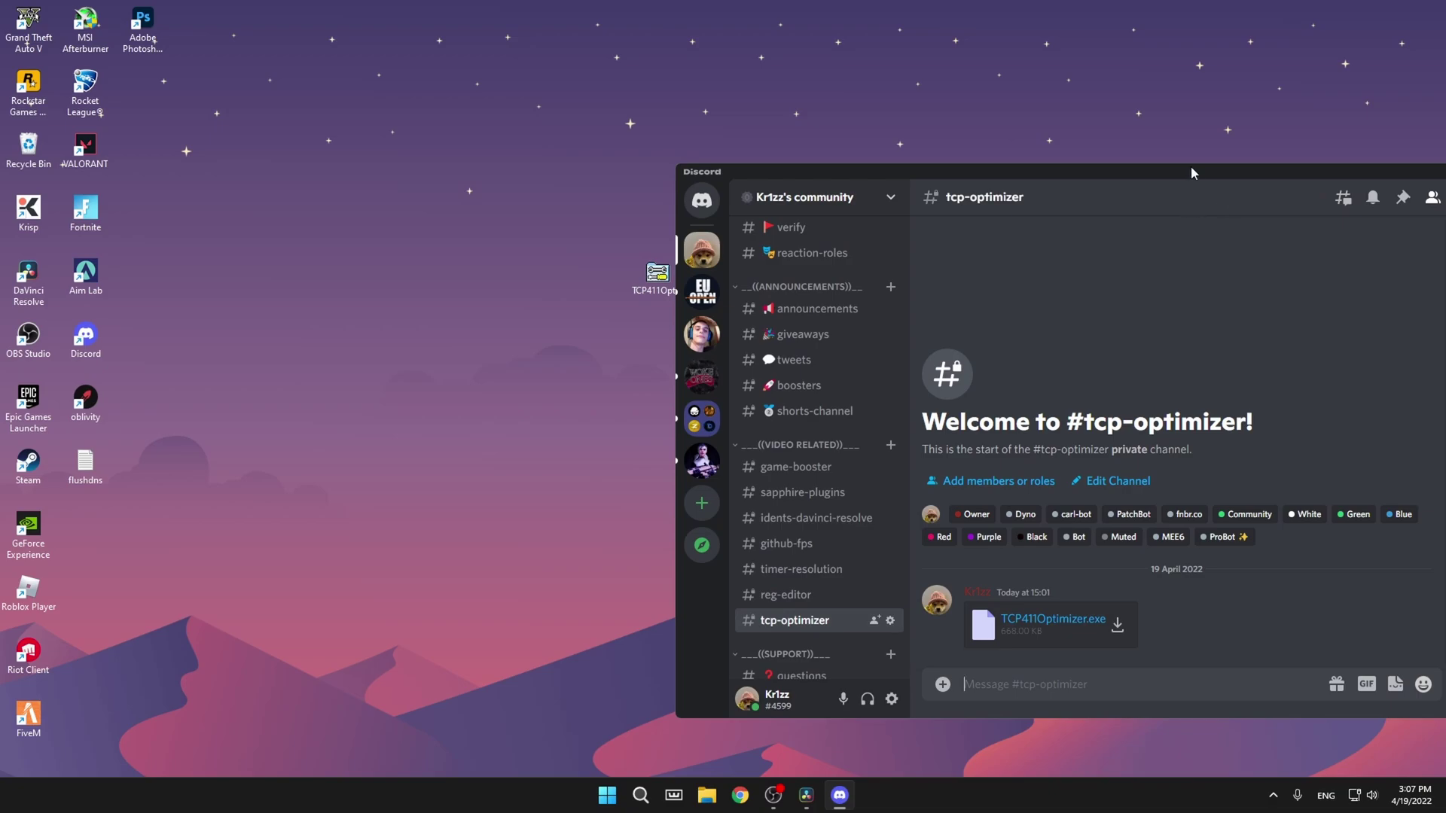
left_click_drag(1191, 173, 796, 170)
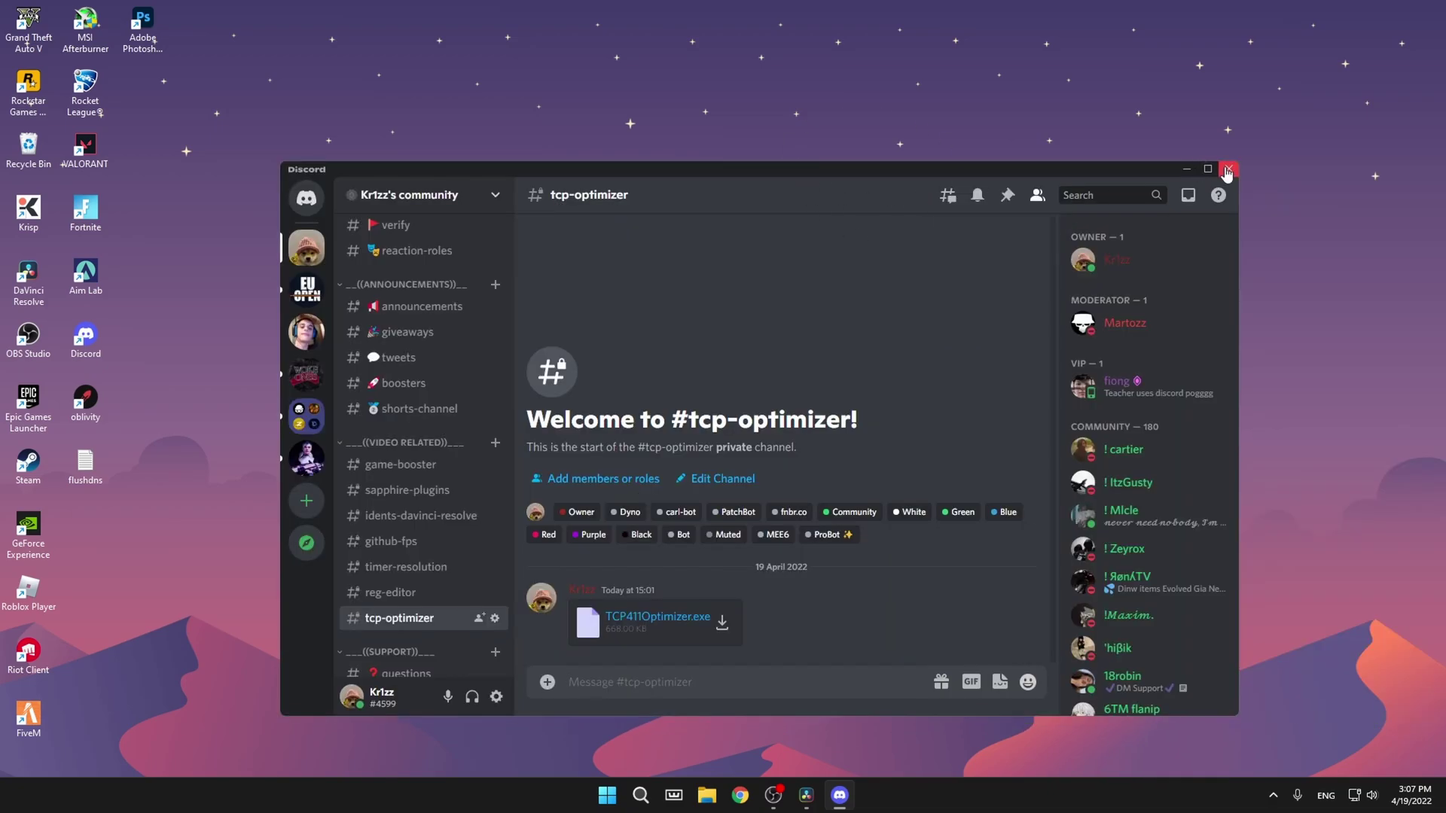
- Close Discord and run TCP411Optimizer from the desktop as administrator
left_click(1228, 169)
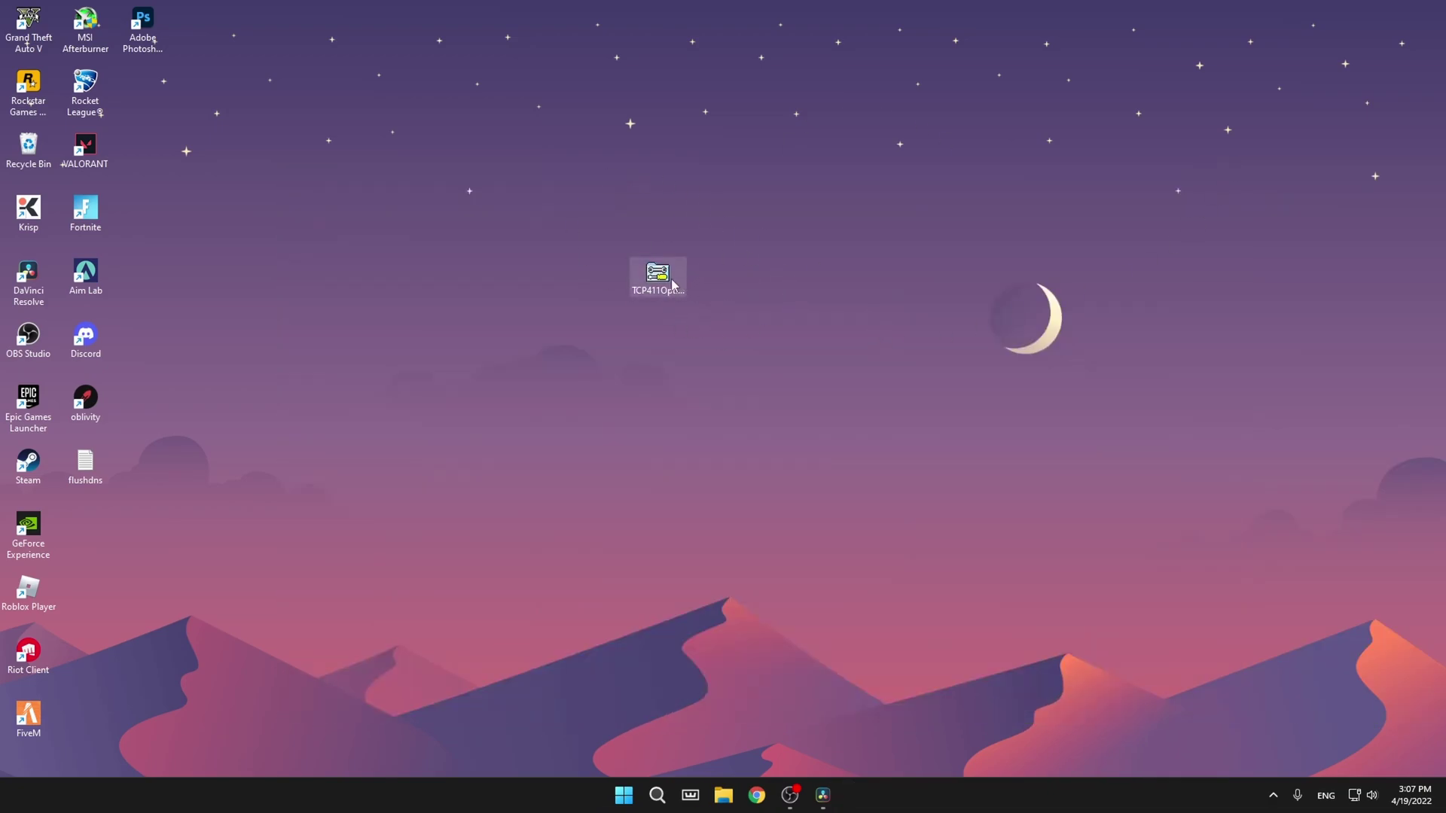
right_click(648, 280)
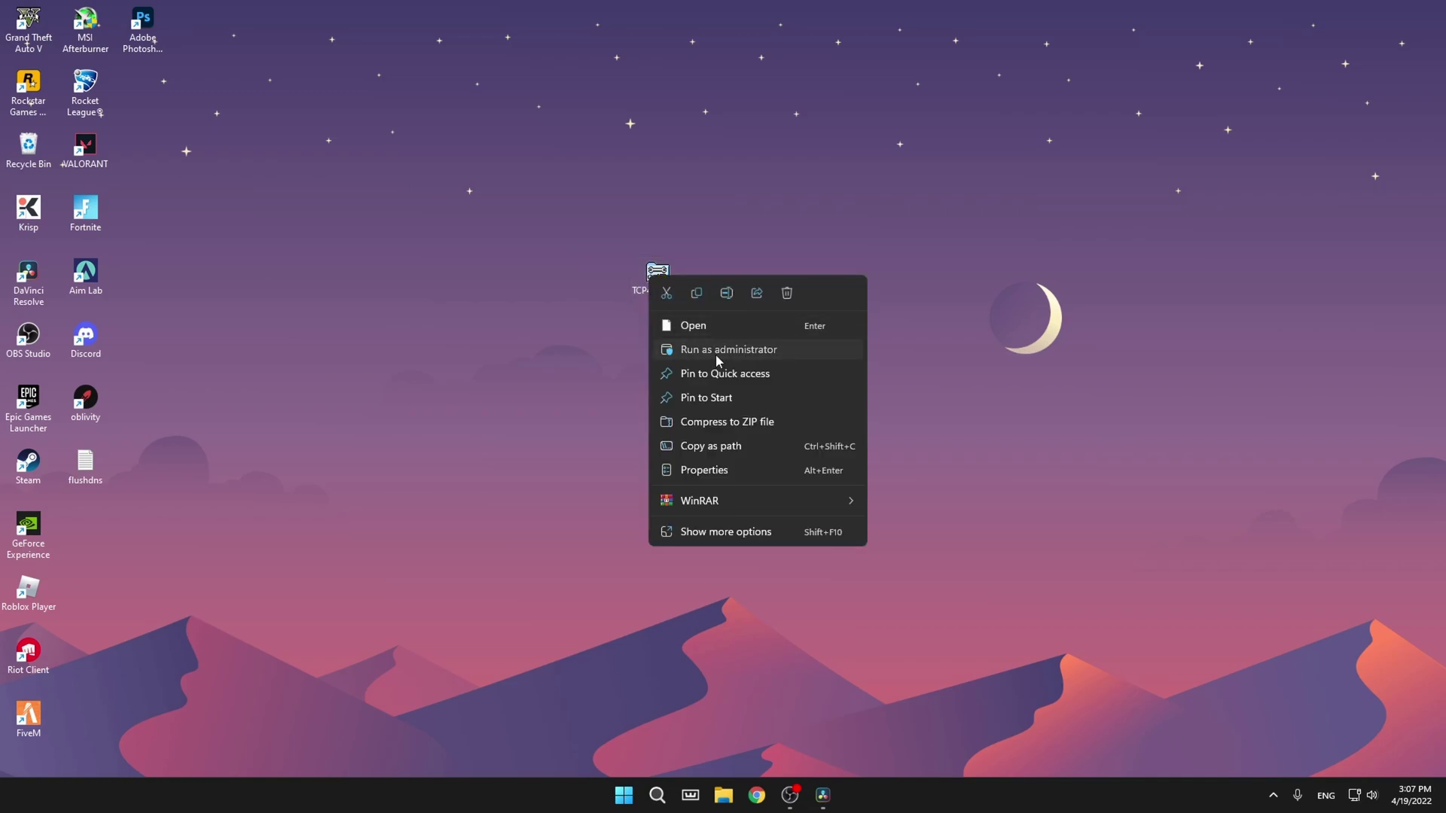
left_click(720, 356)
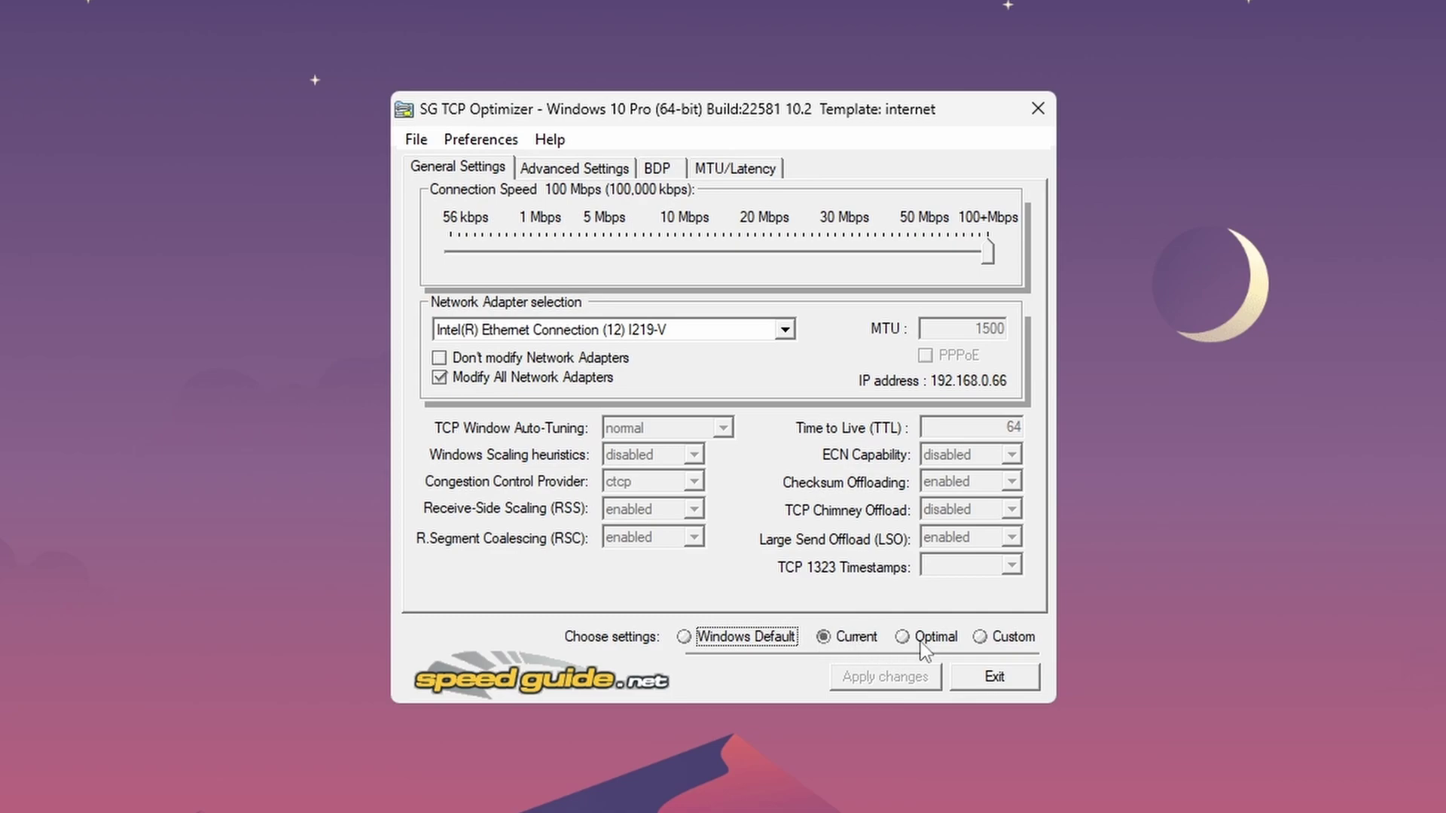
- Select Custom settings, keep the Intel Ethernet adapter, and check Modify All Network Adapters
left_click(982, 639)
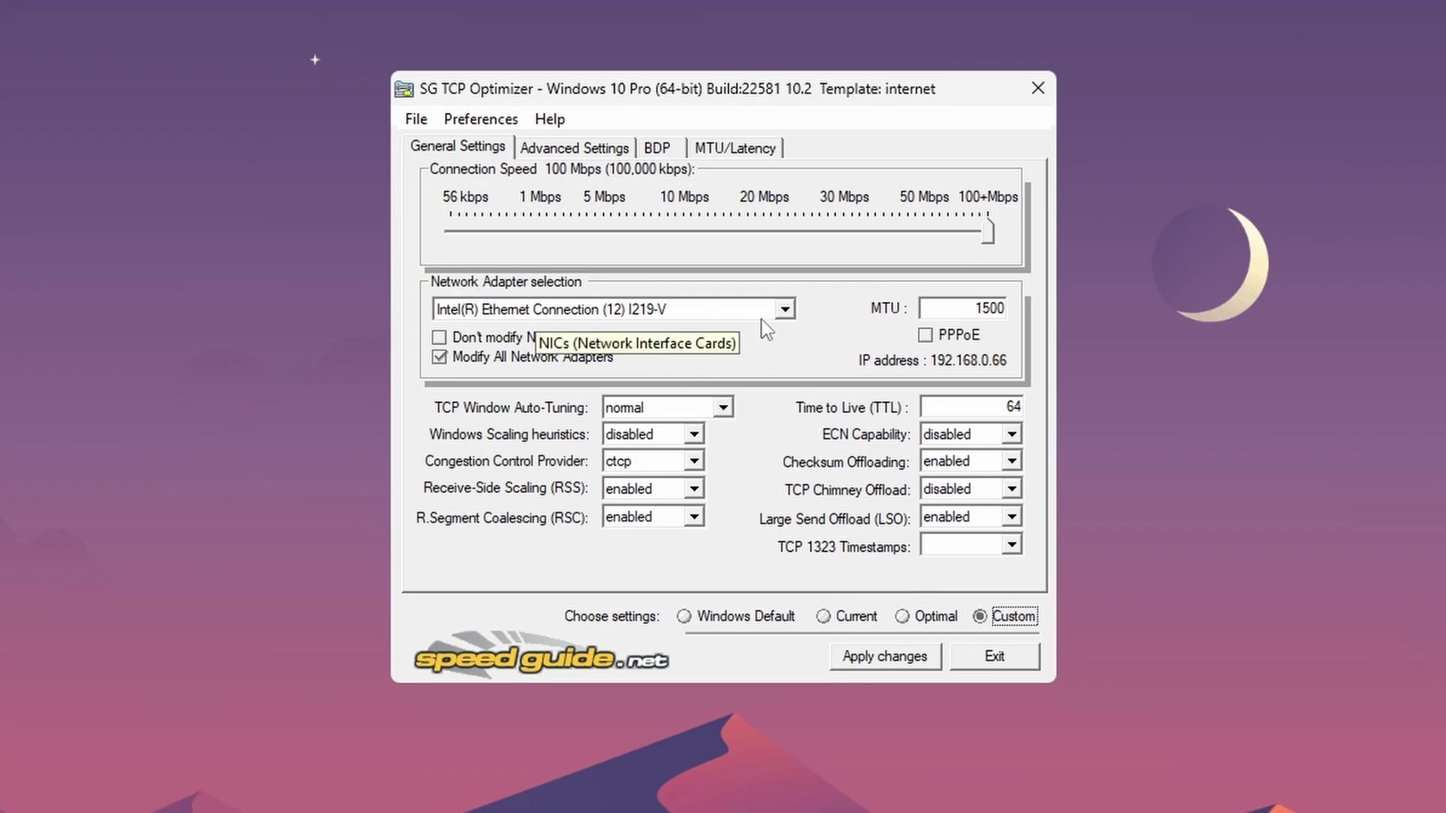
left_click(785, 309)
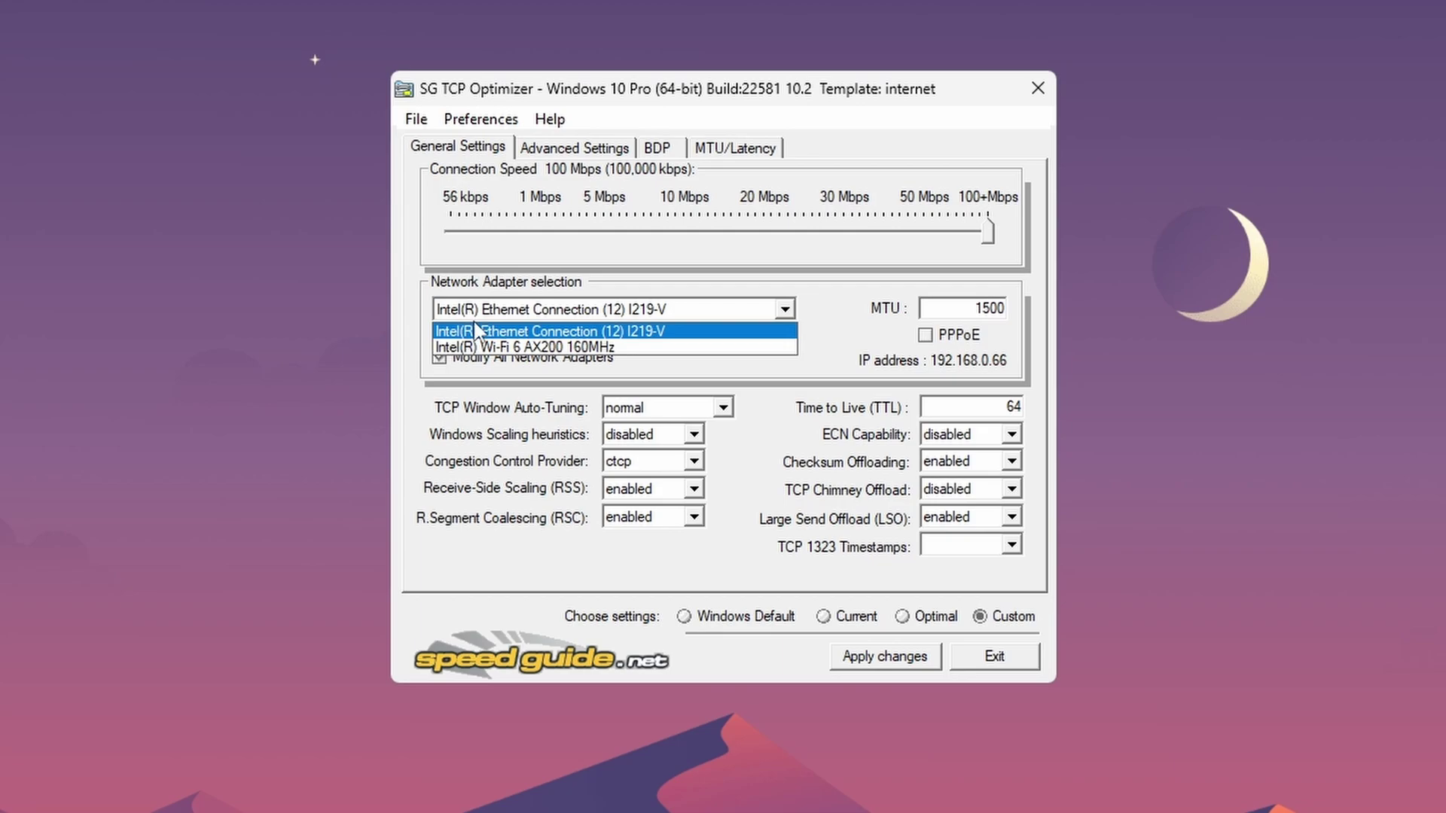
left_click(594, 331)
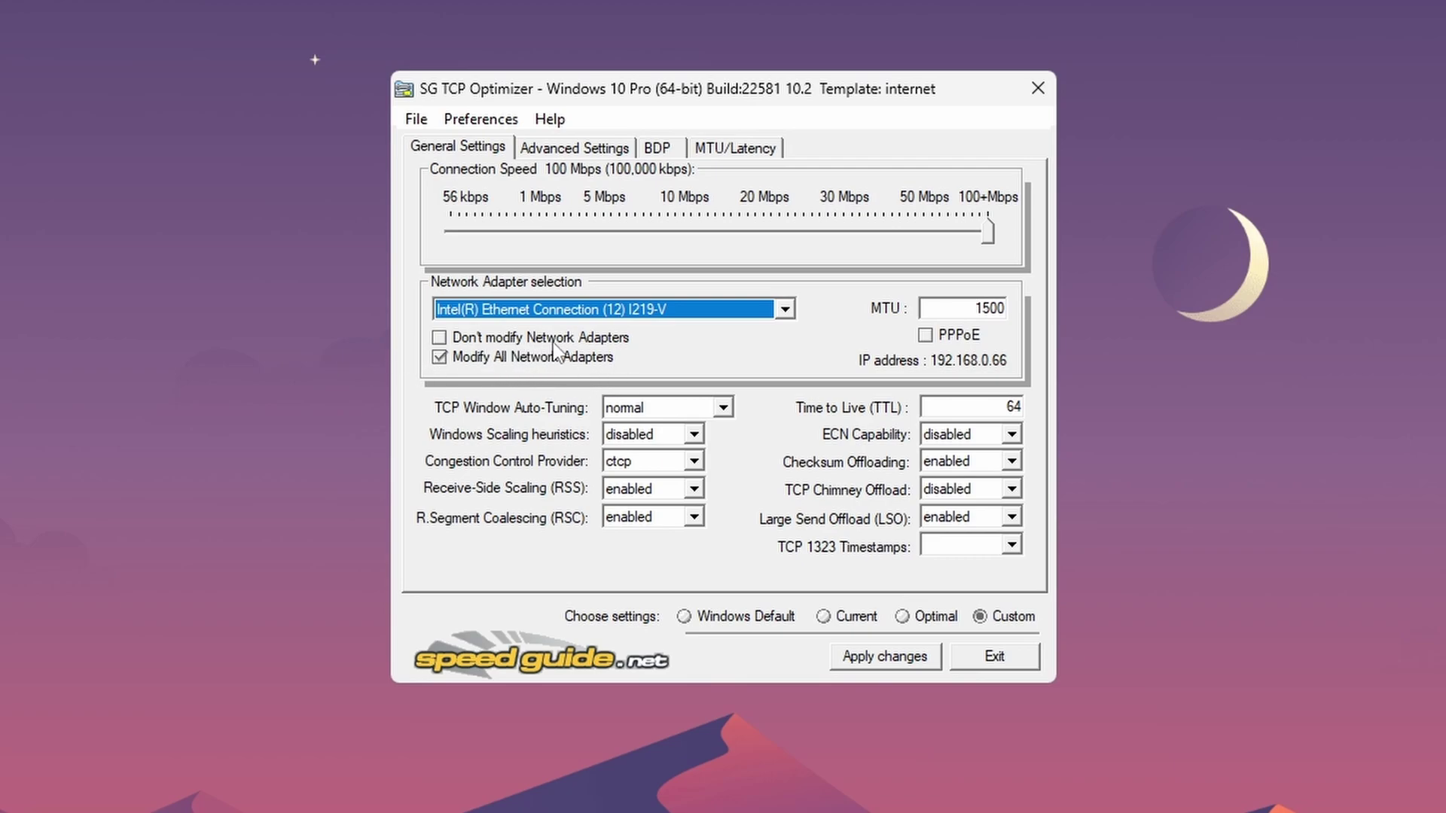
left_click(439, 355)
- Switch SG TCP Optimizer to its Advanced Settings page
left_click(520, 149)
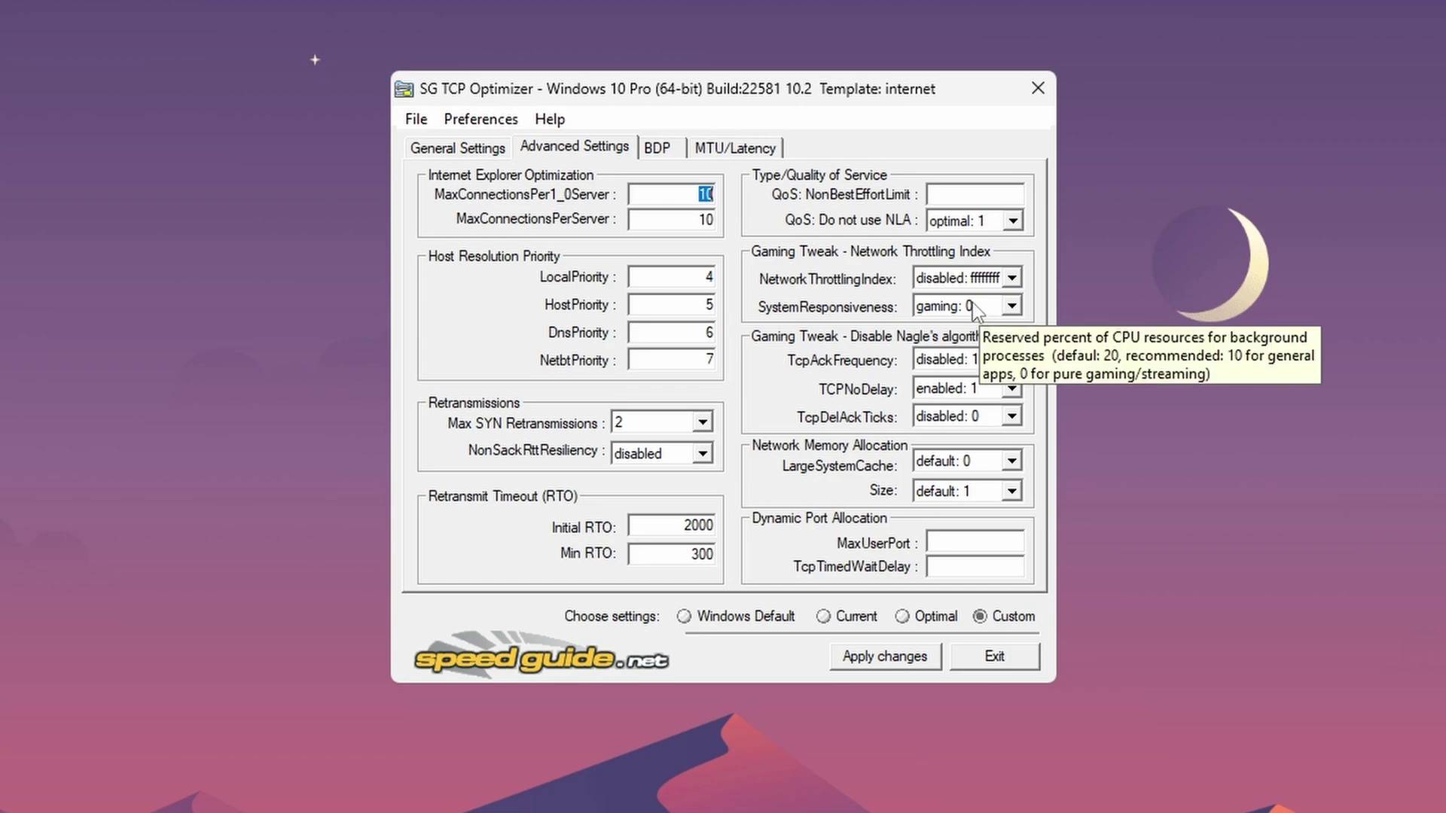
- Set SystemResponsiveness to gaming: 0
left_click(1010, 306)
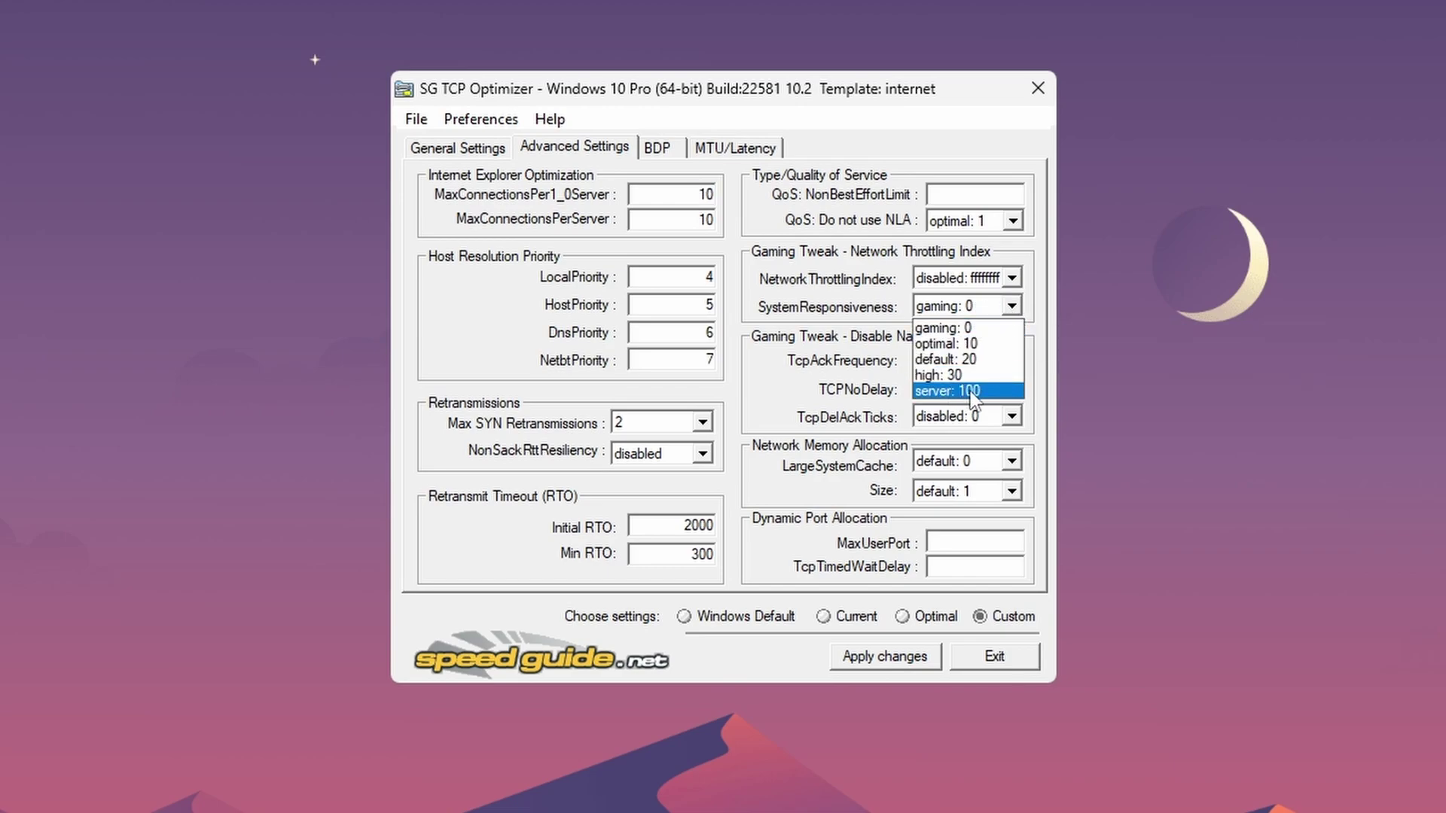
left_click(941, 328)
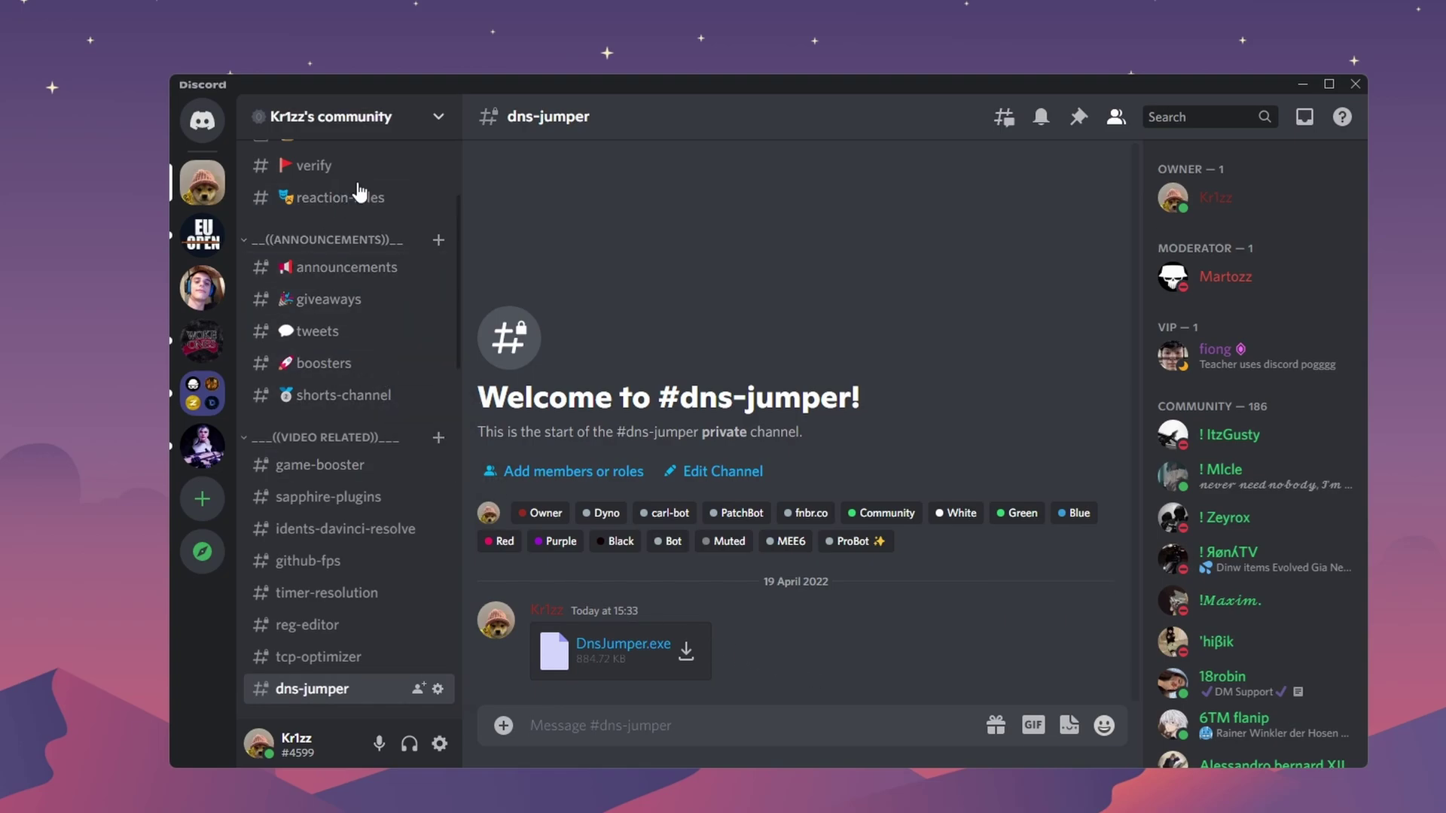
- Download DnsJumper.exe from #dns-jumper, close Discord, and launch DNS Jumper from the desktop
scroll(320, 666, "down", 2)
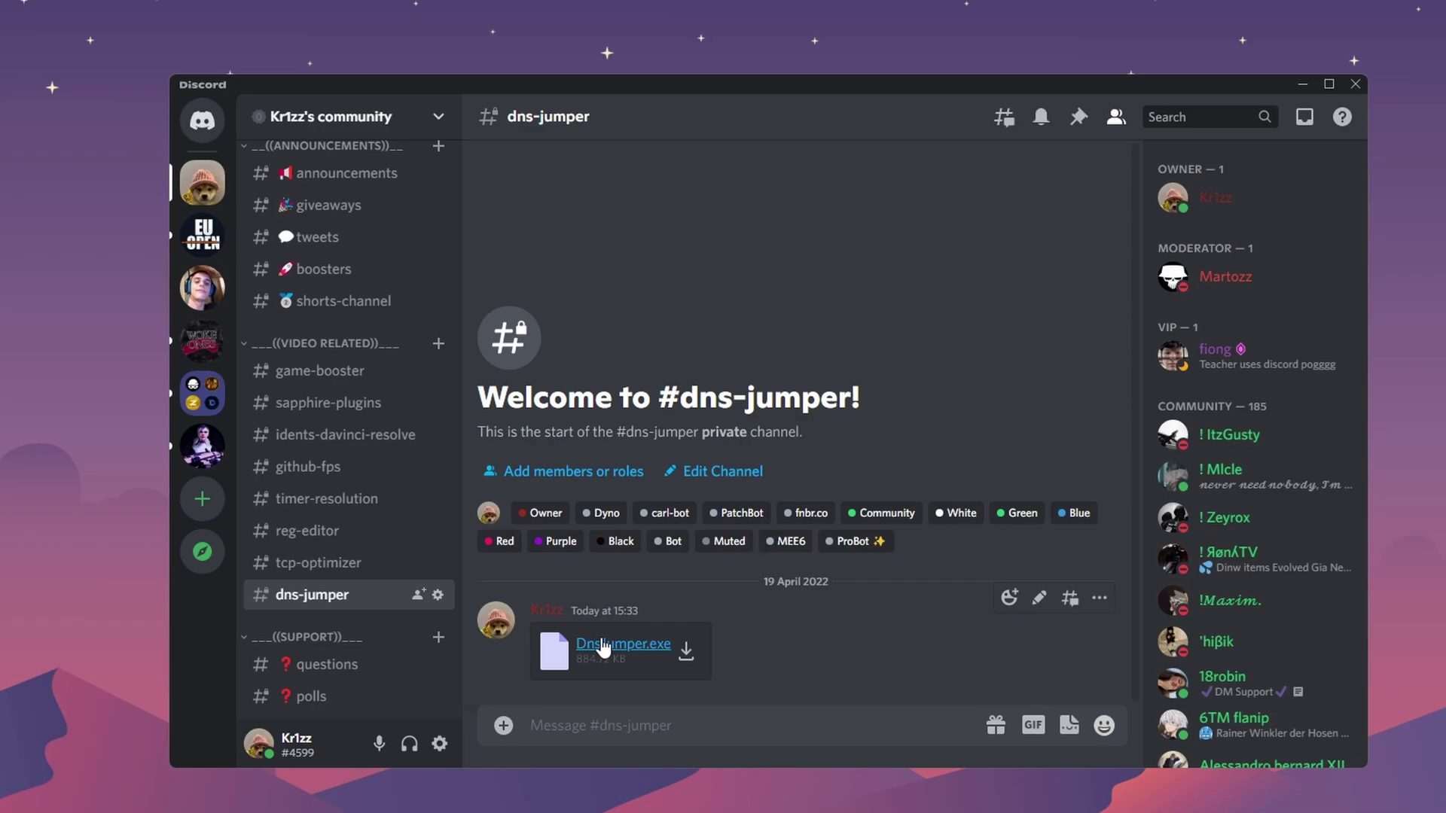
left_click(653, 654)
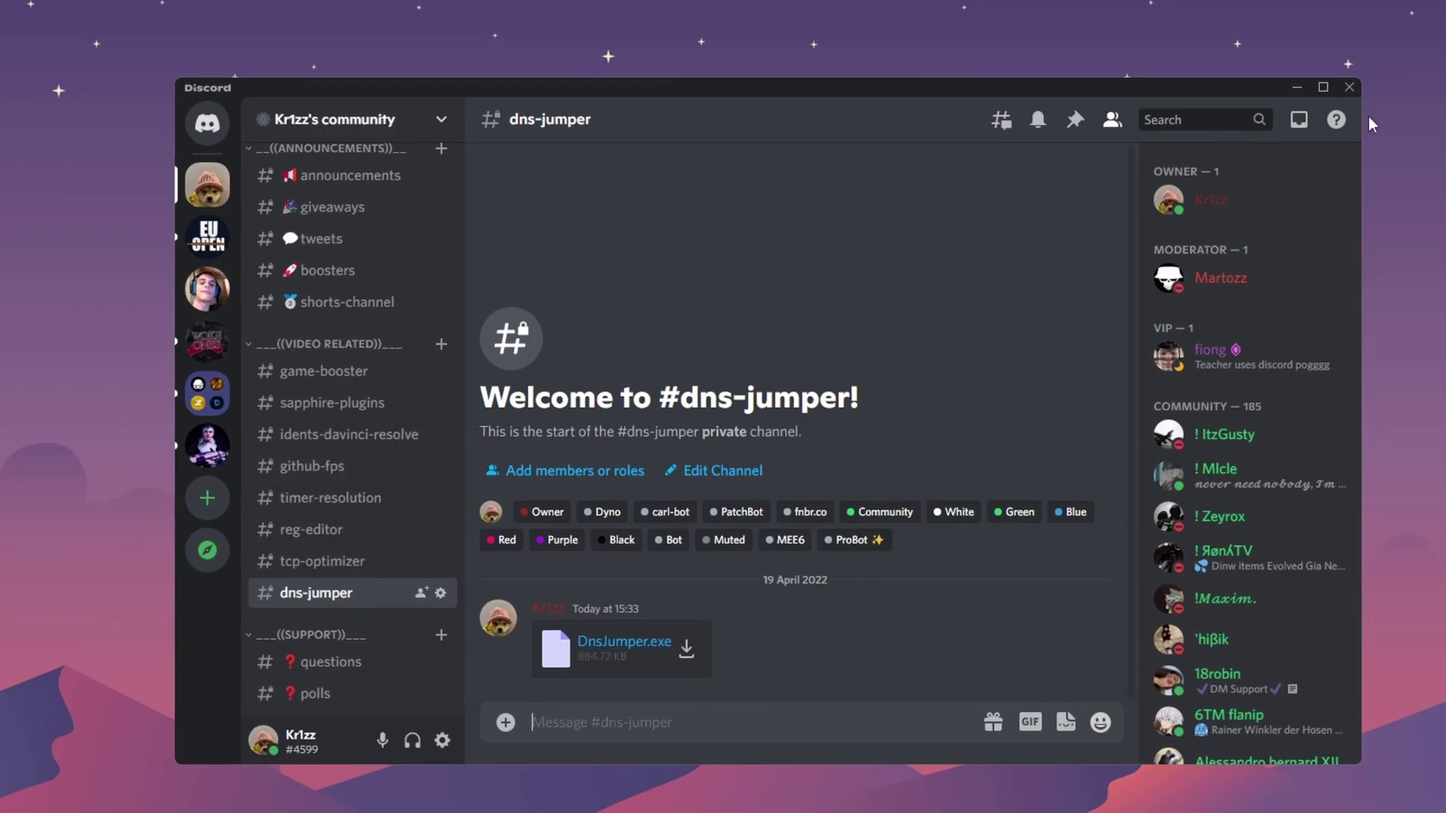
left_click(1354, 84)
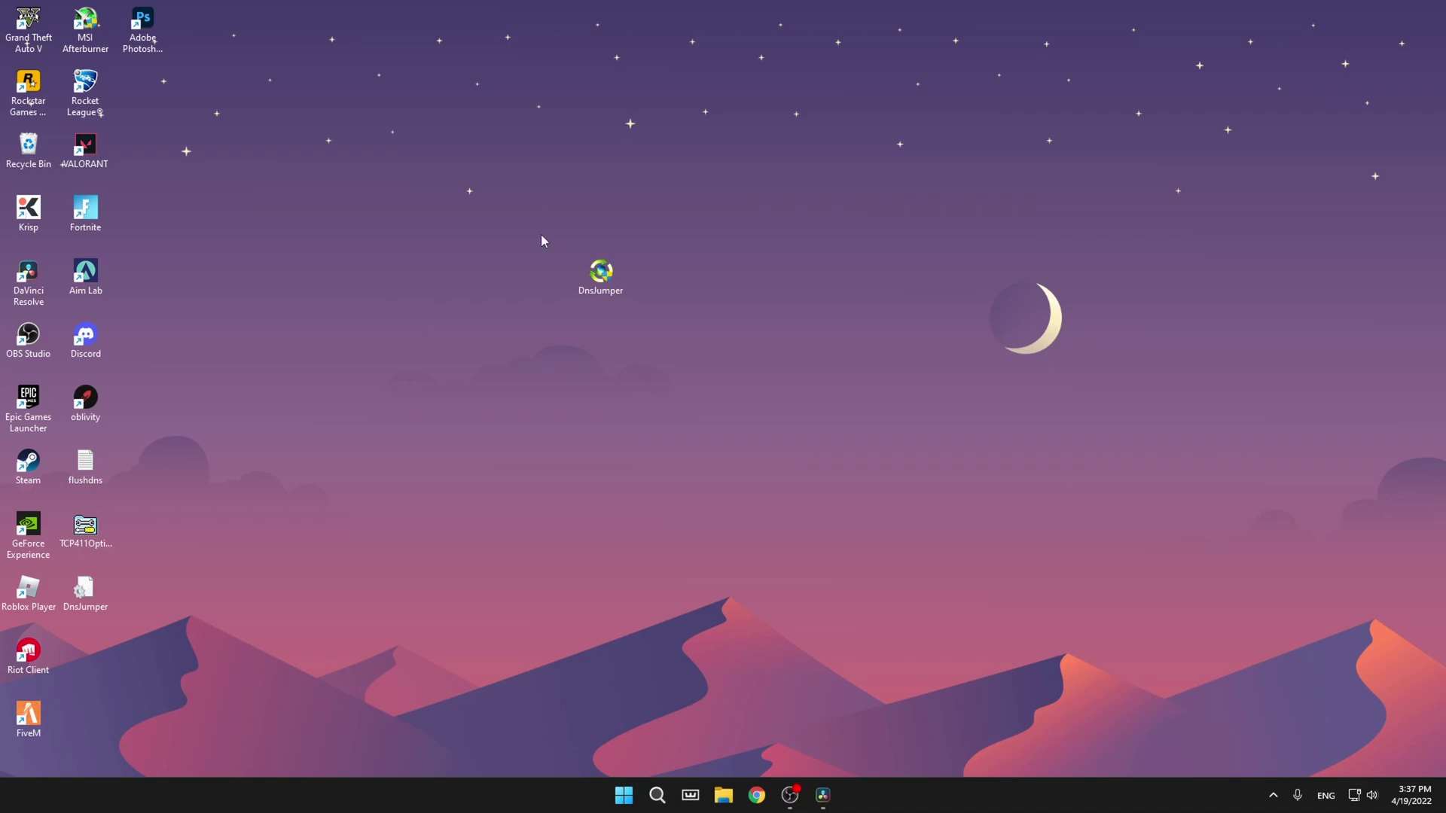
double_click(601, 273)
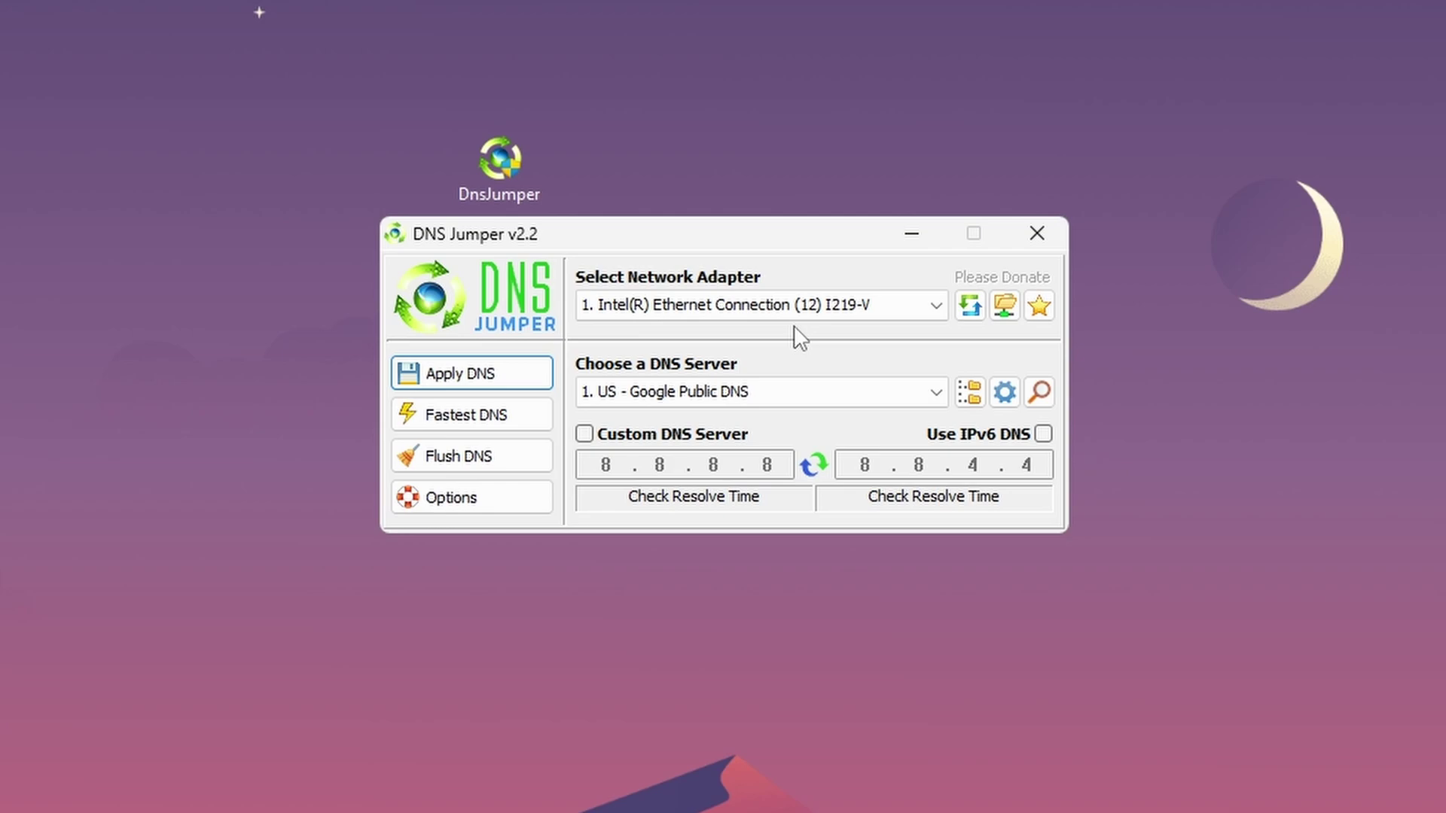
- Run the Fastest DNS test on the Intel Ethernet adapter, apply Google Public DNS, and close
left_click(760, 310)
left_click(672, 360)
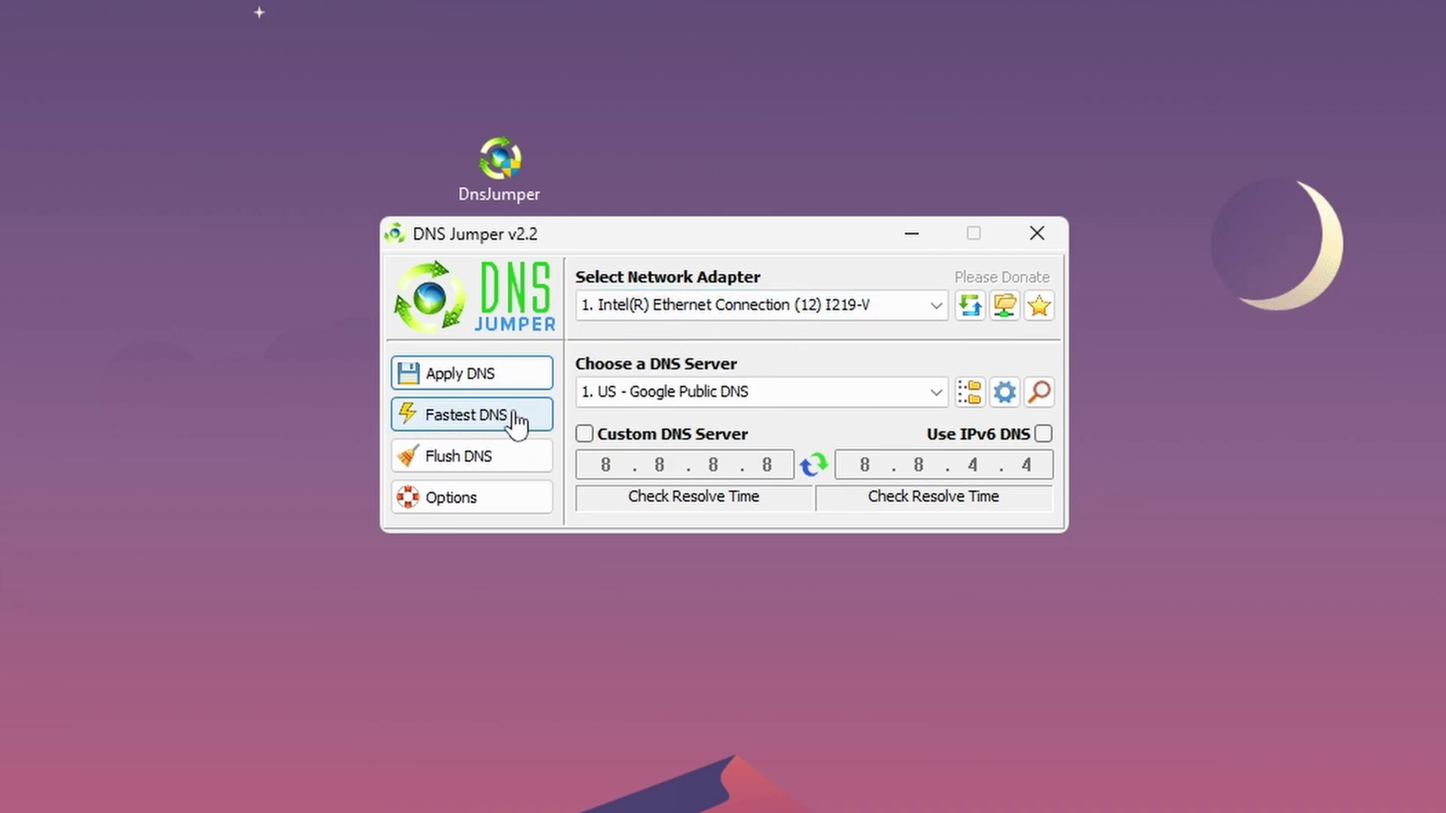
left_click(475, 421)
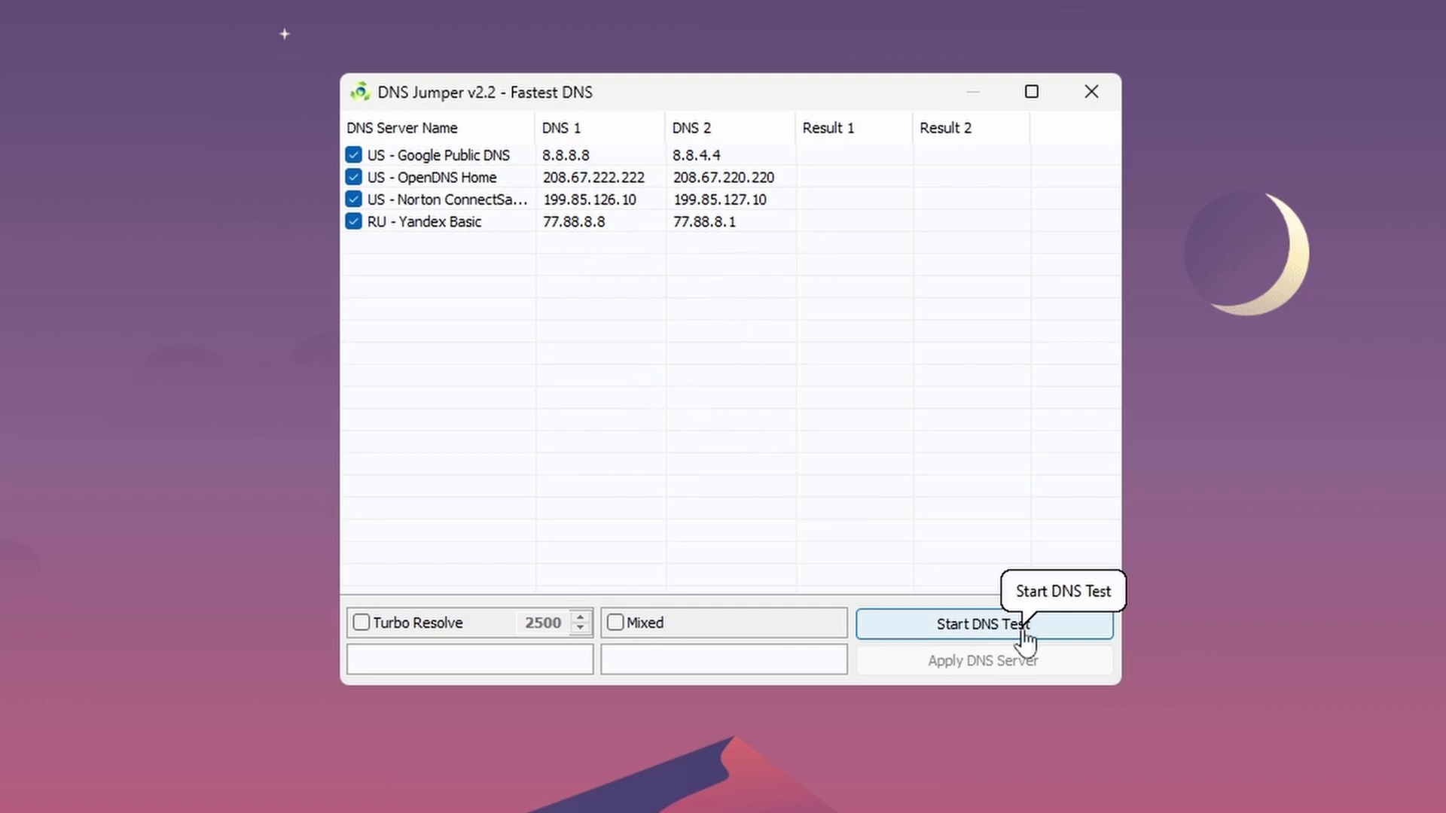
left_click(991, 632)
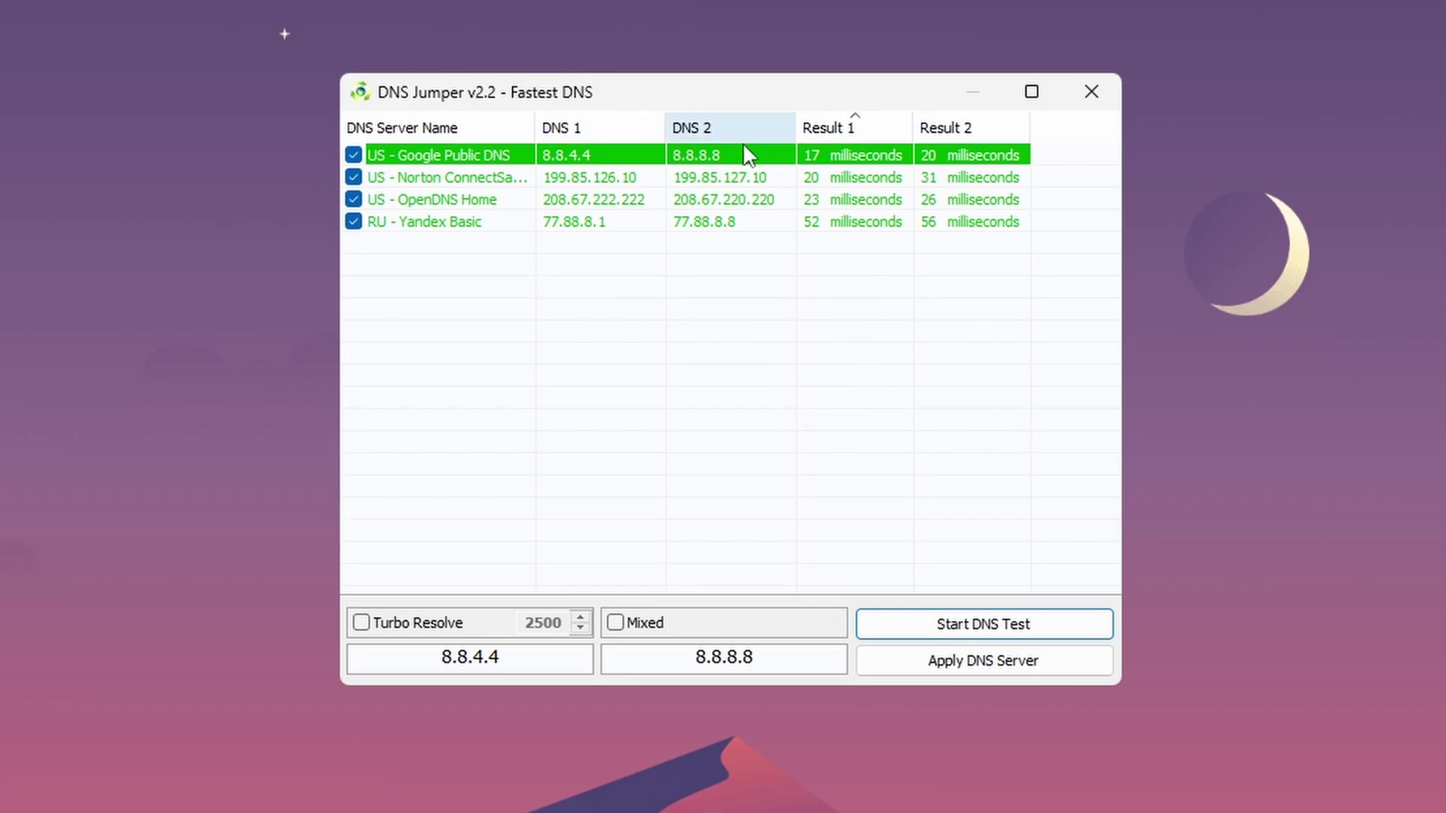
left_click(1073, 661)
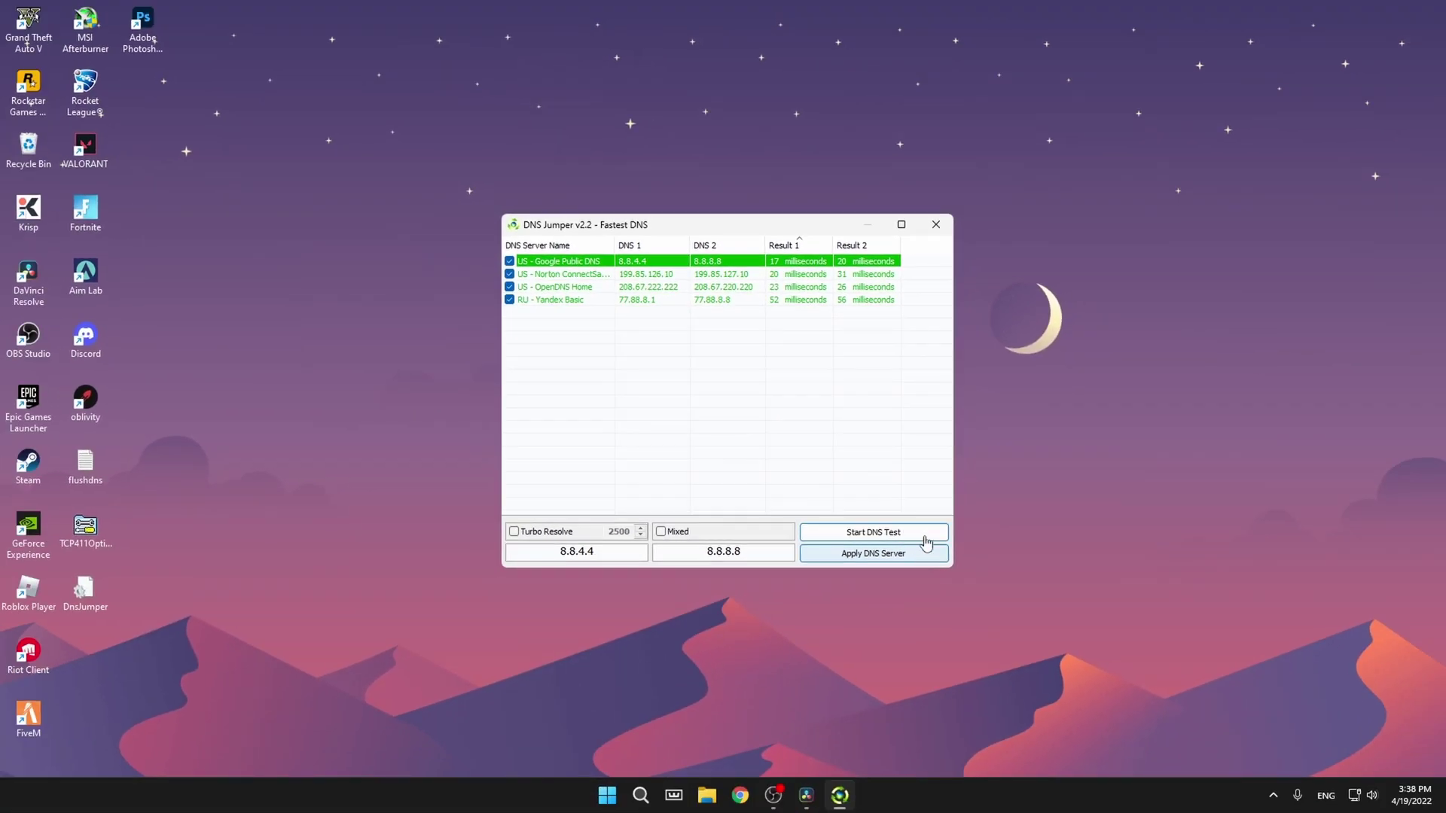
key("alt+F4")
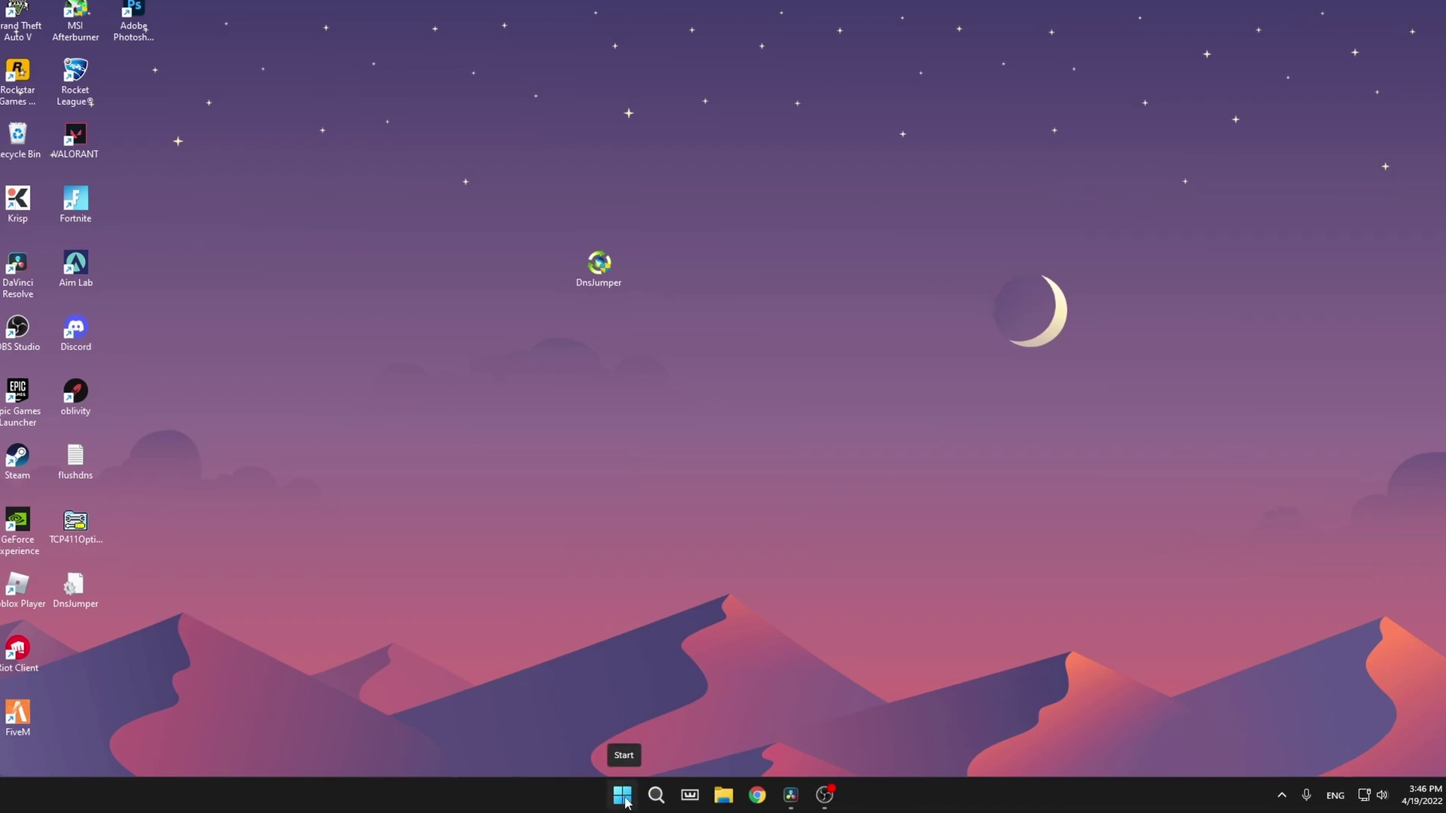
- Open Windows Security by searching 'windows sec' and maximize its window
left_click(624, 802)
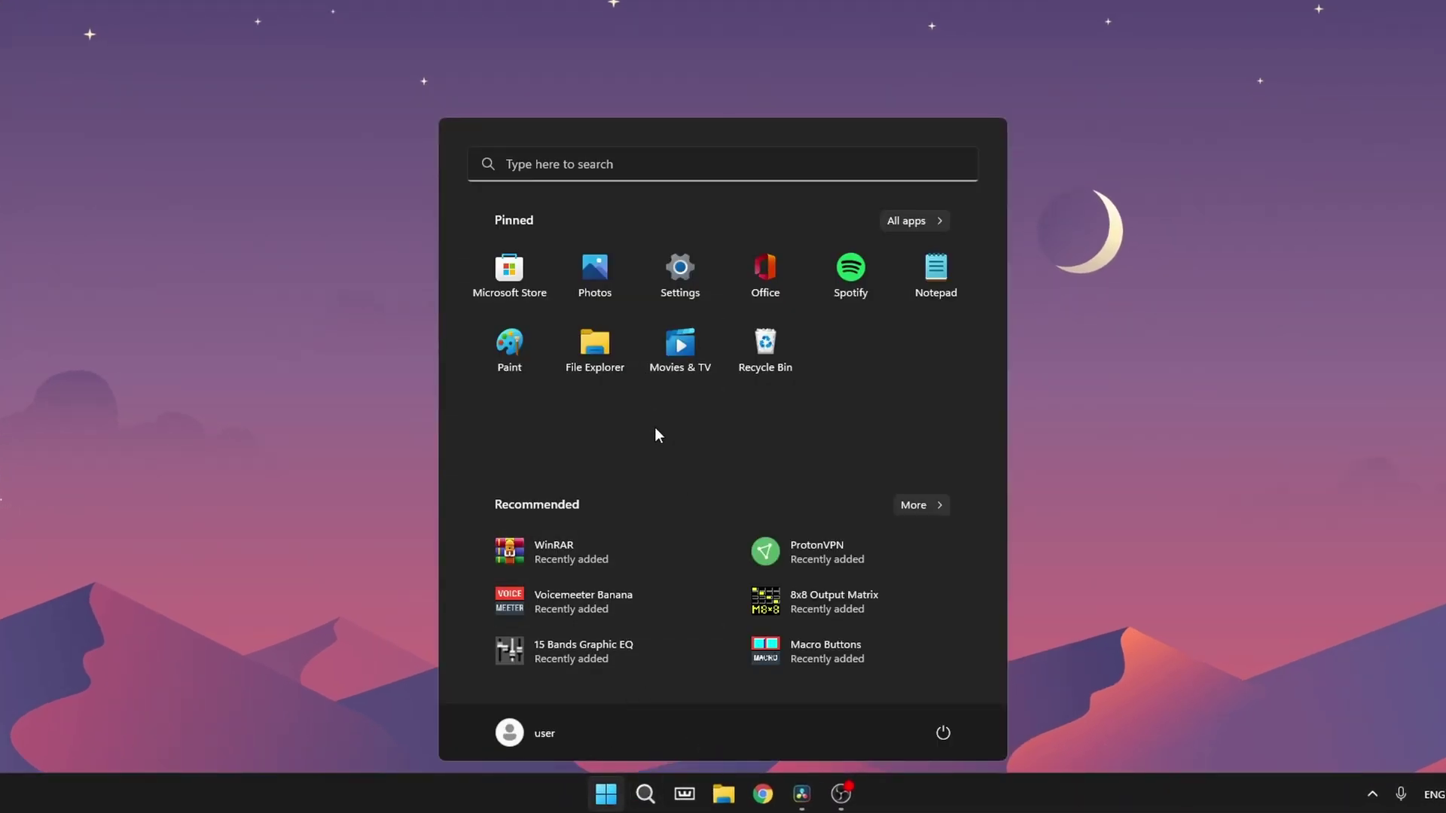
left_click(648, 164)
type("windows security")
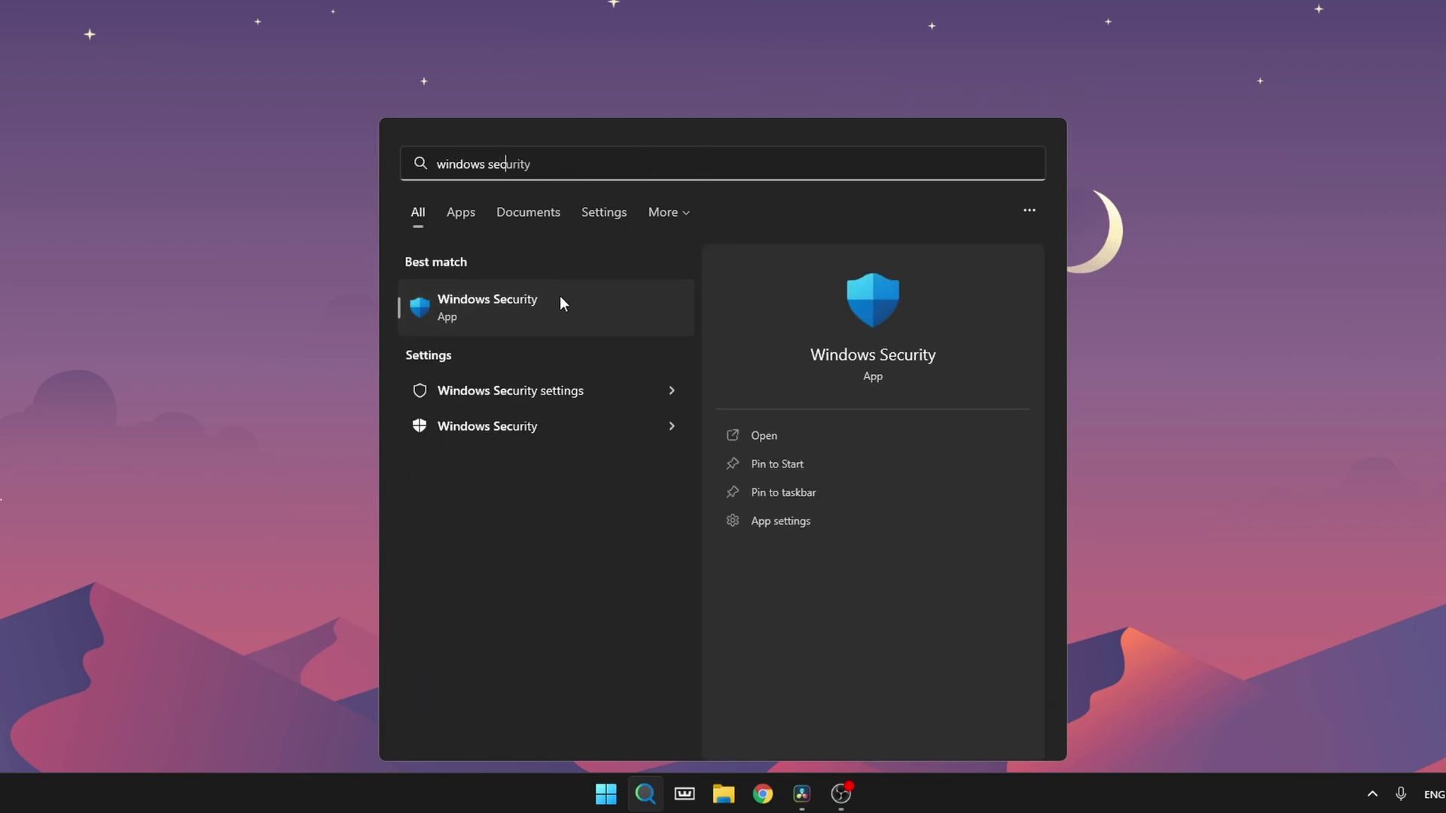
left_click(509, 305)
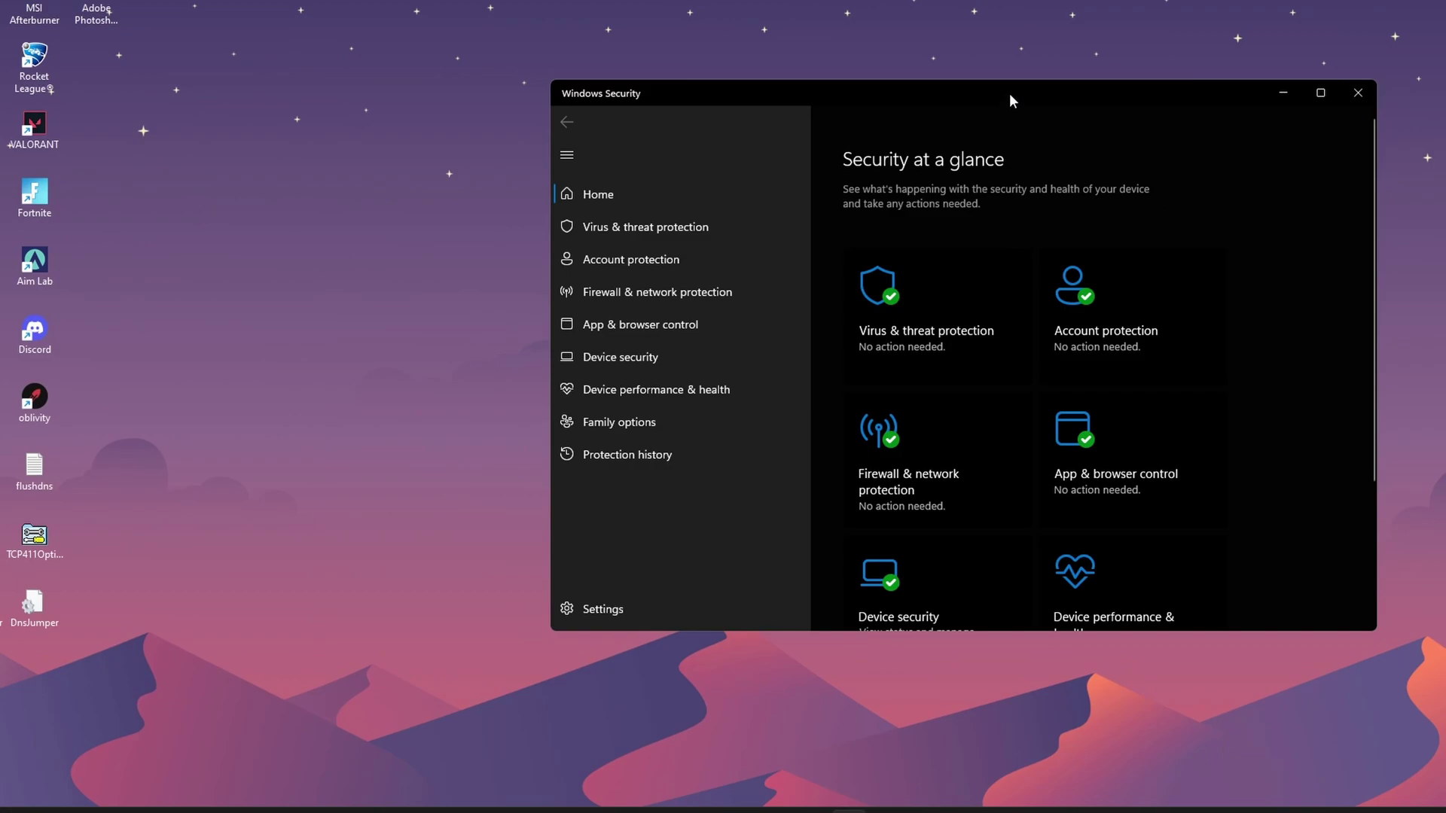
left_click_drag(1009, 100, 806, 110)
left_click(1114, 101)
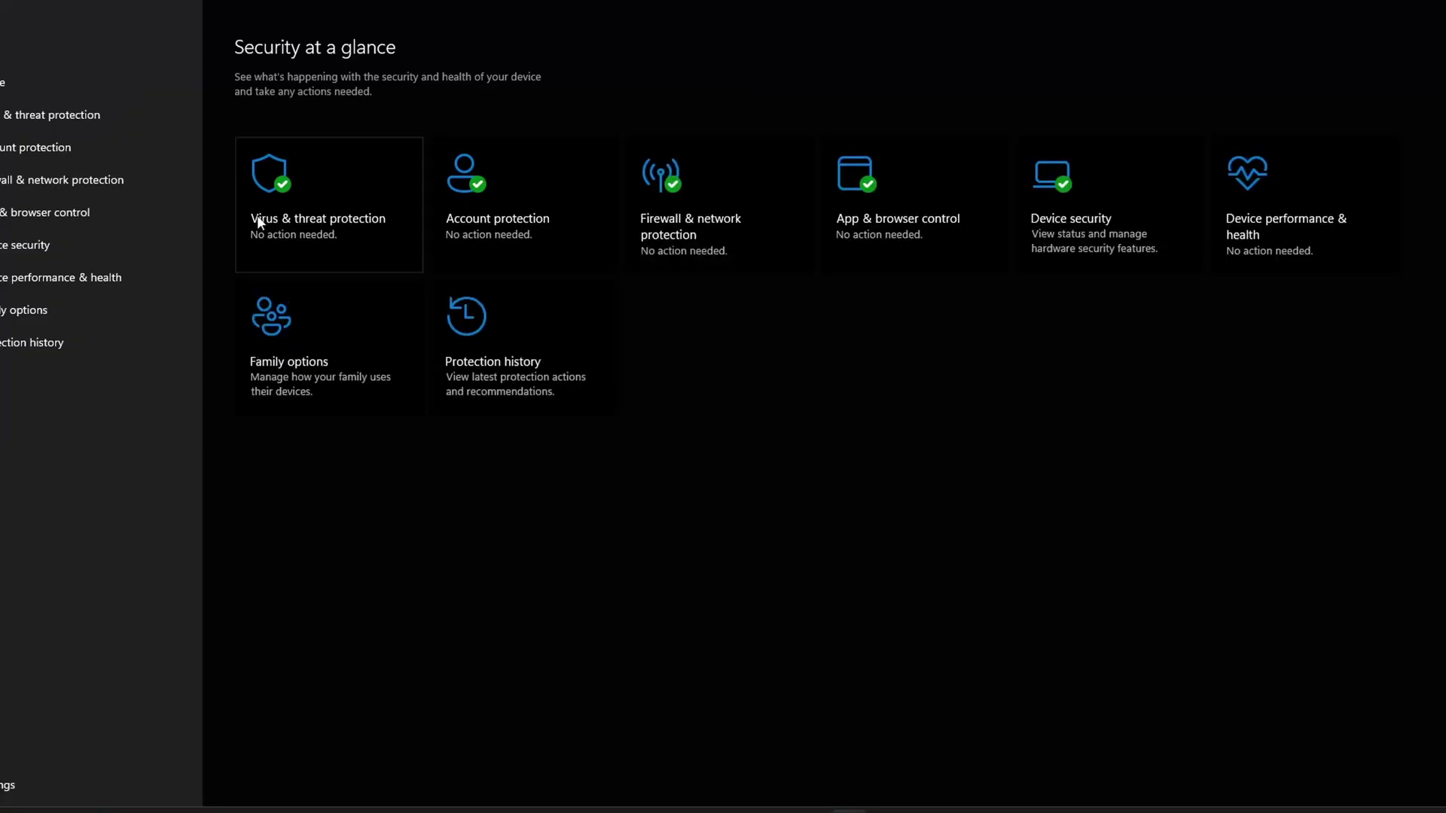
- Go to Virus & threat protection settings and scroll down to Exclusions
left_click(311, 208)
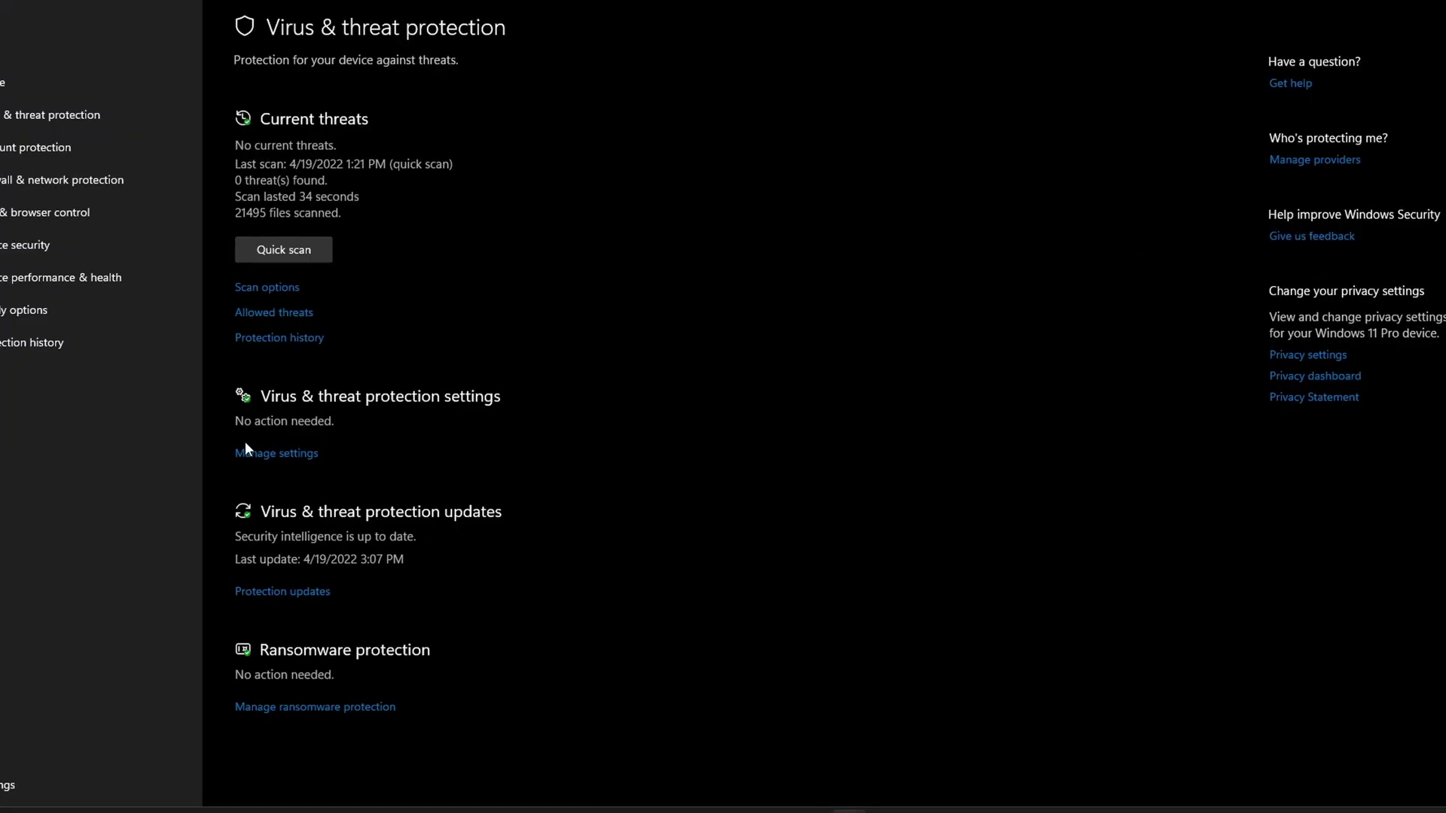
left_click(293, 454)
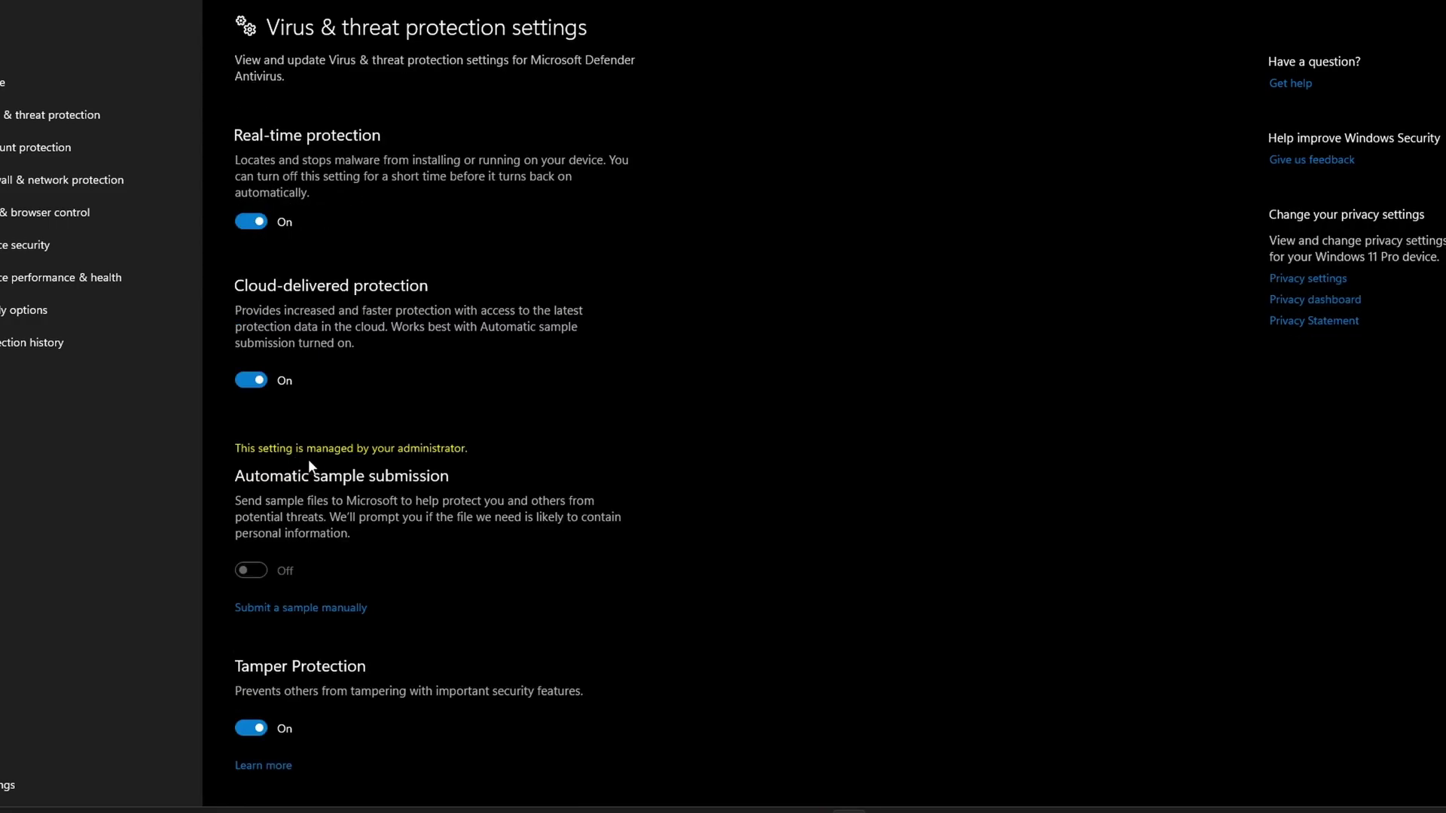
scroll(325, 471, "down", 3)
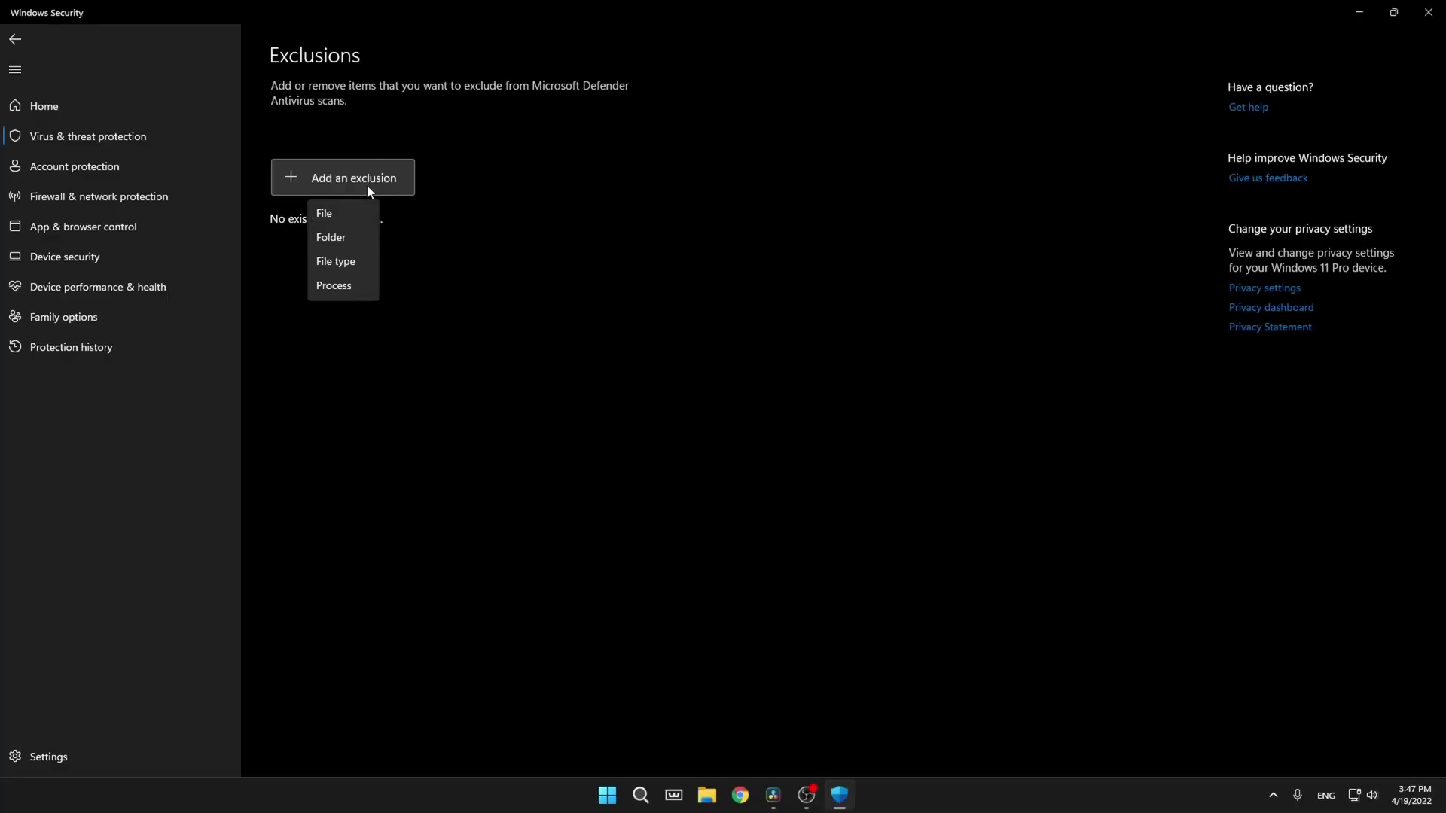
- Add FortniteClient-Win64-Shipping.exe from the Win64 folder as a Defender file exclusion
left_click(335, 215)
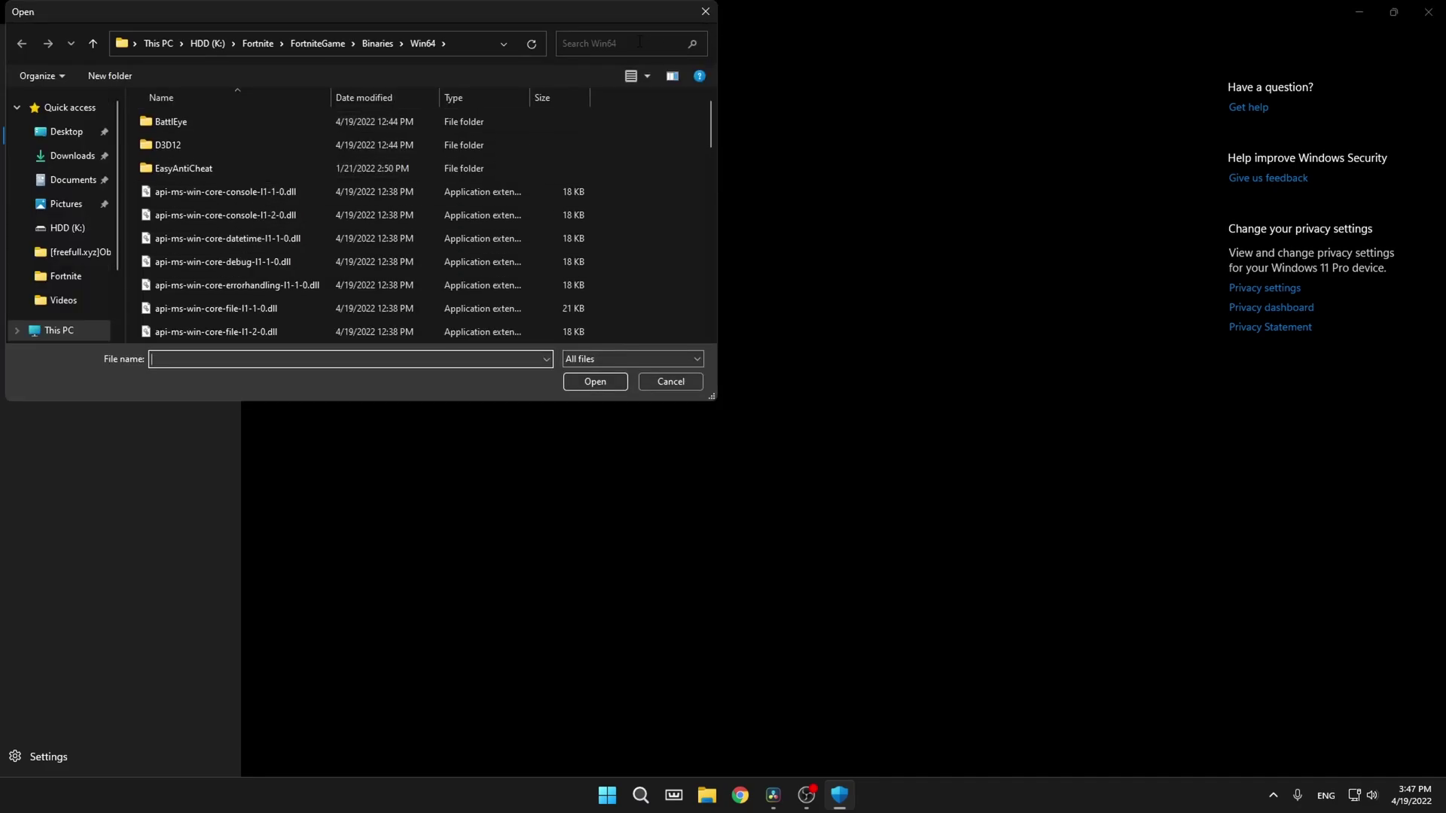
left_click(640, 42)
type("fortnite")
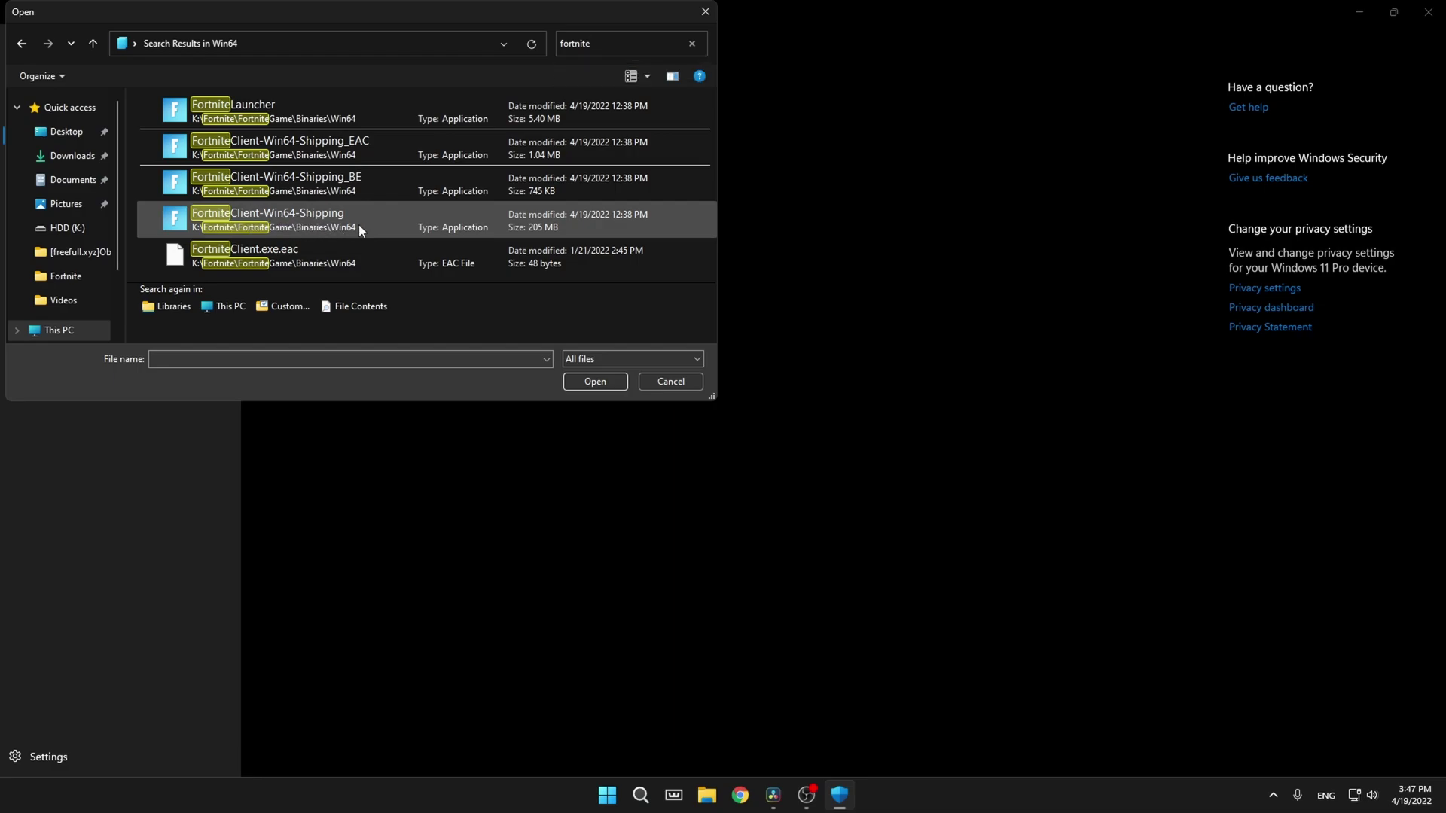
left_click(307, 228)
left_click(591, 383)
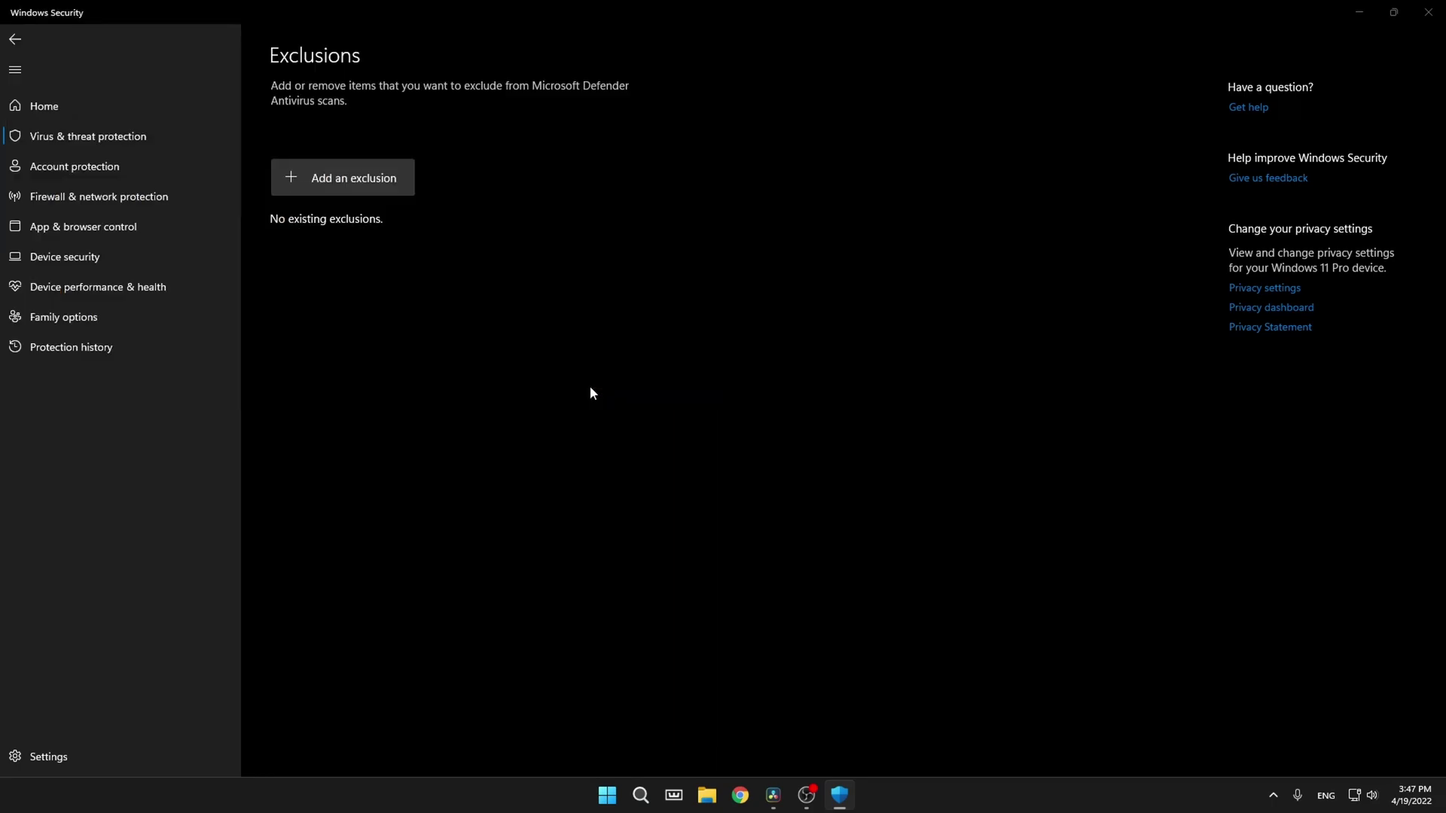
- Expand the new Fortnite exclusion to verify its full path, then collapse it
left_click(569, 234)
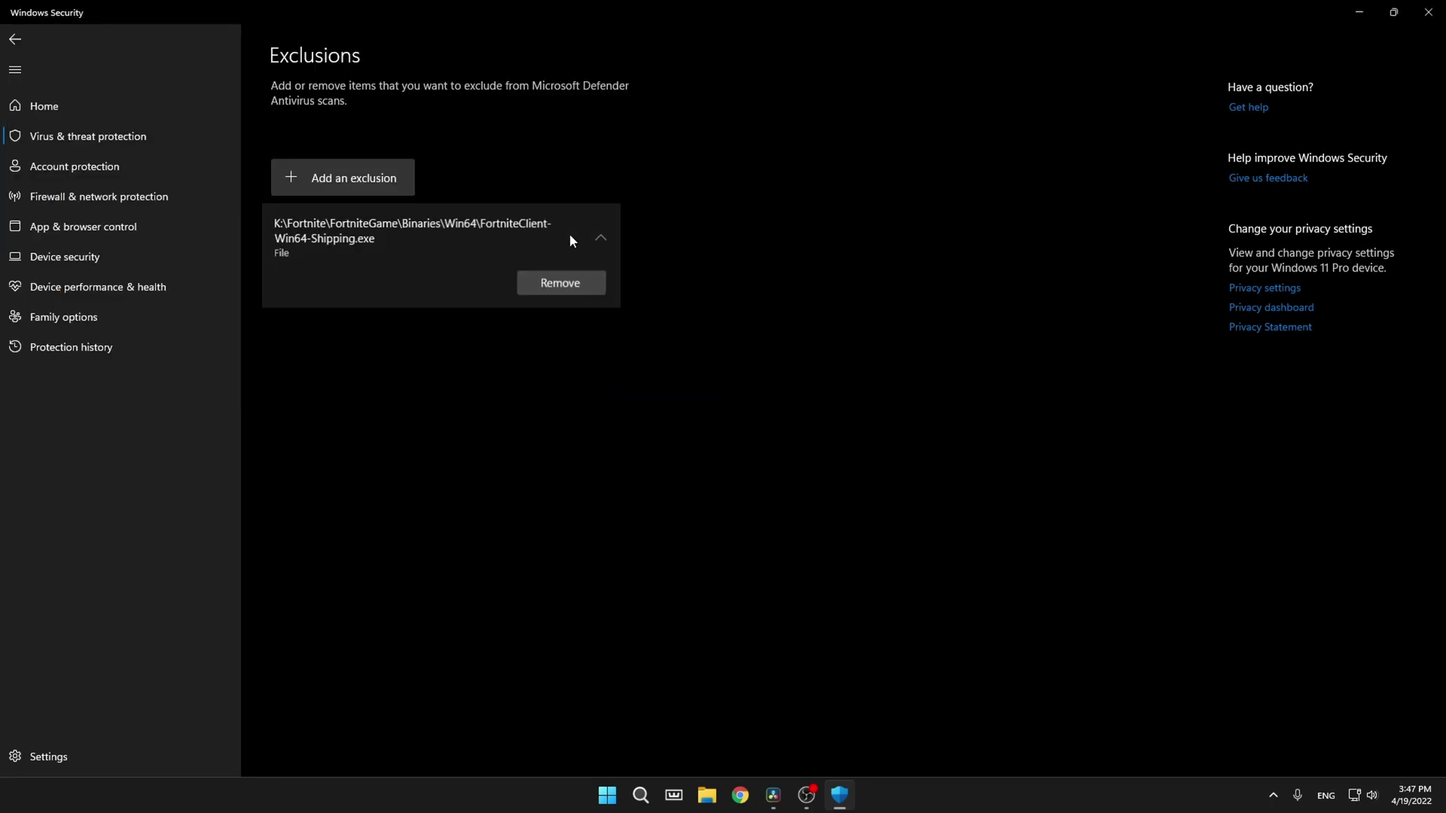
left_click(599, 246)
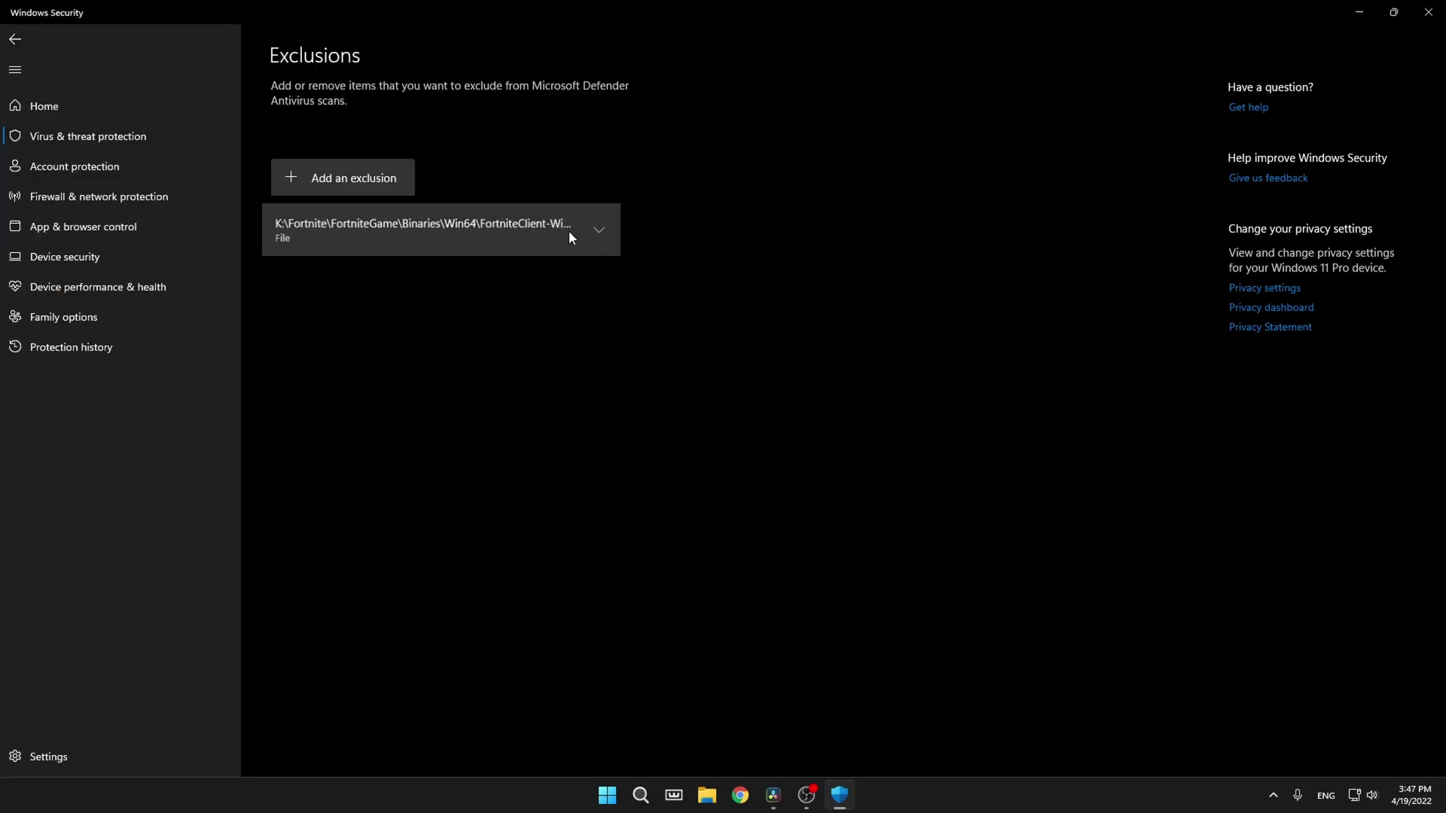
left_click(571, 232)
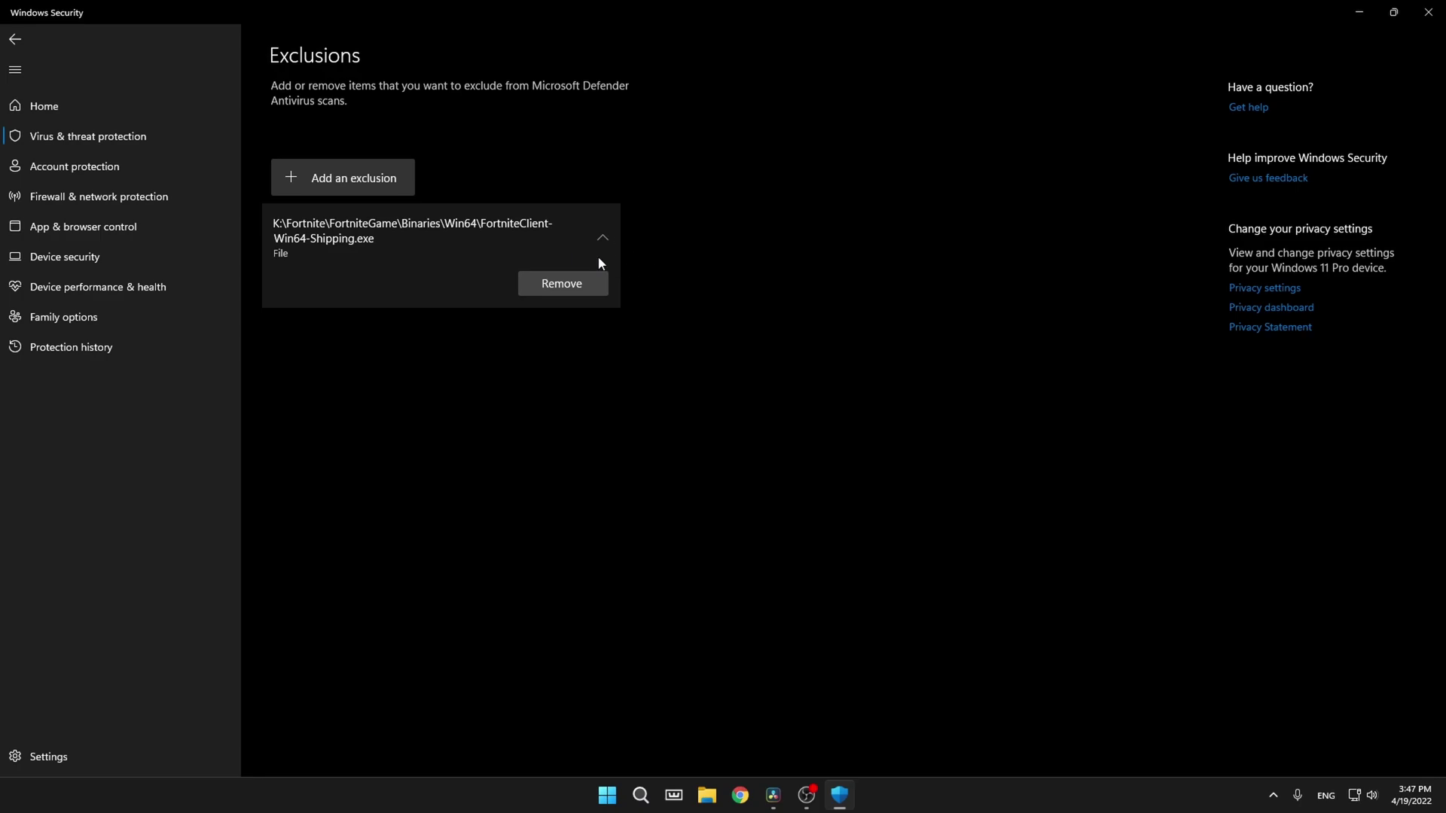
left_click(521, 230)
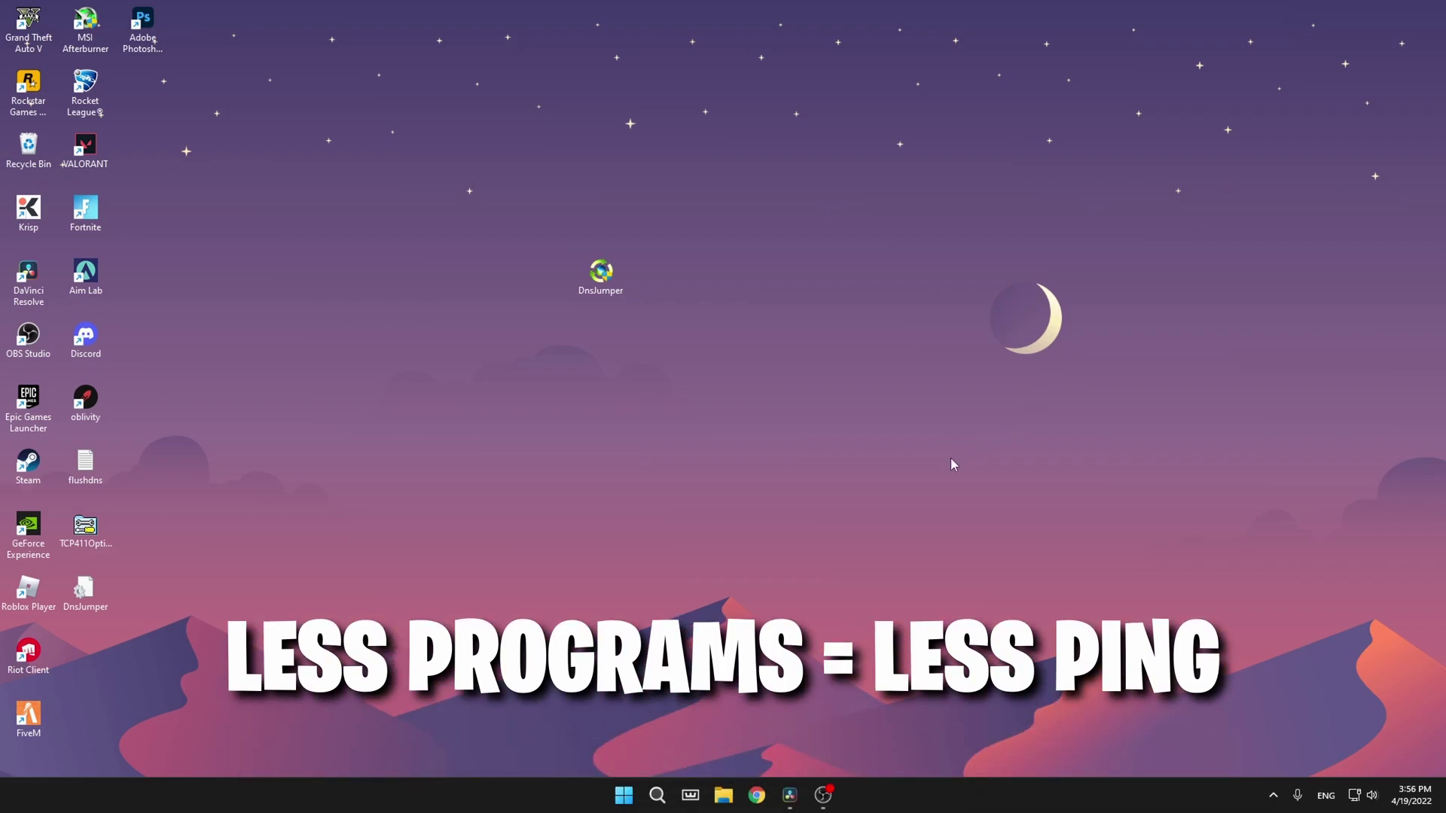
left_click(744, 802)
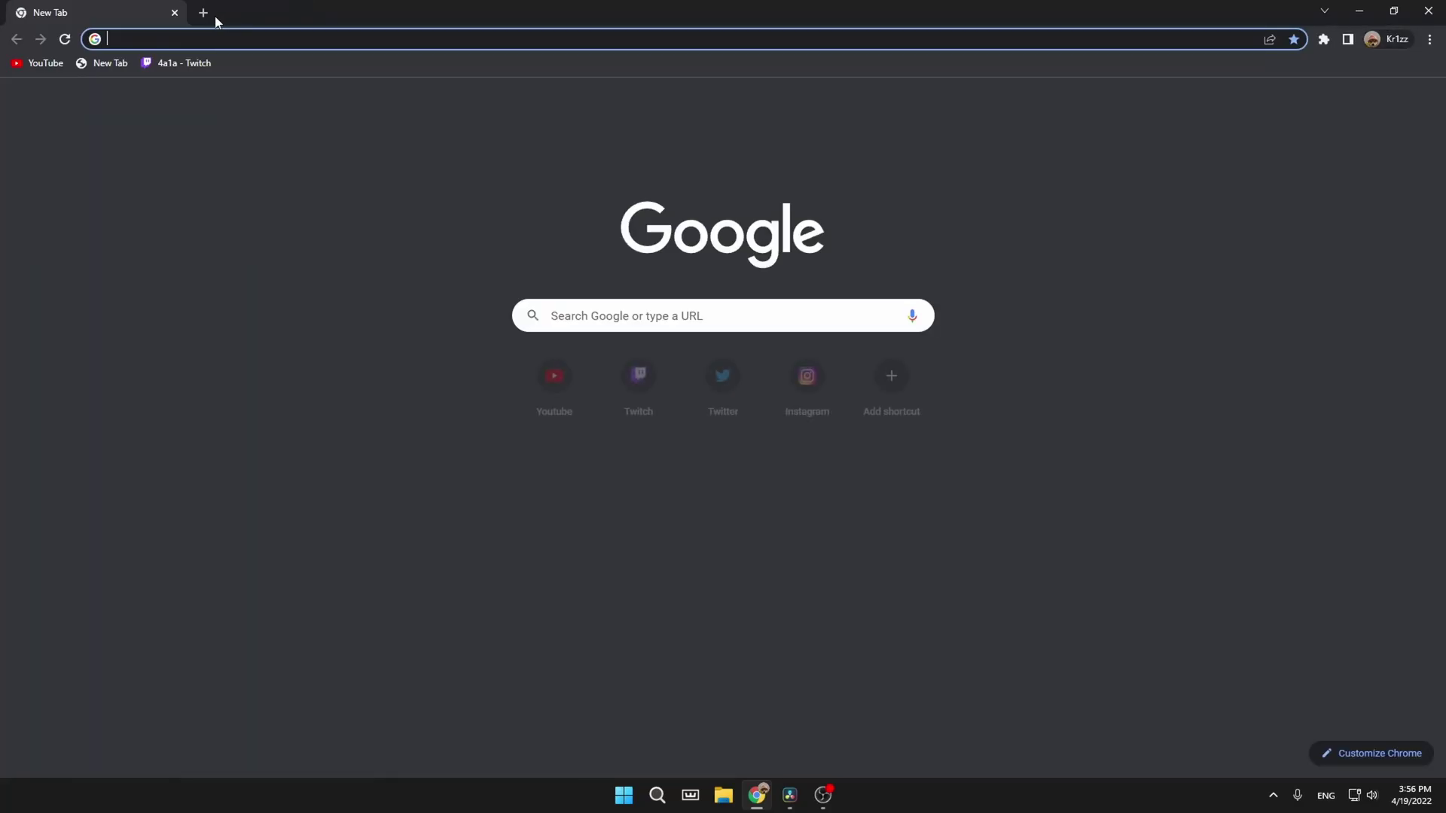
left_click(203, 13)
left_click(175, 12)
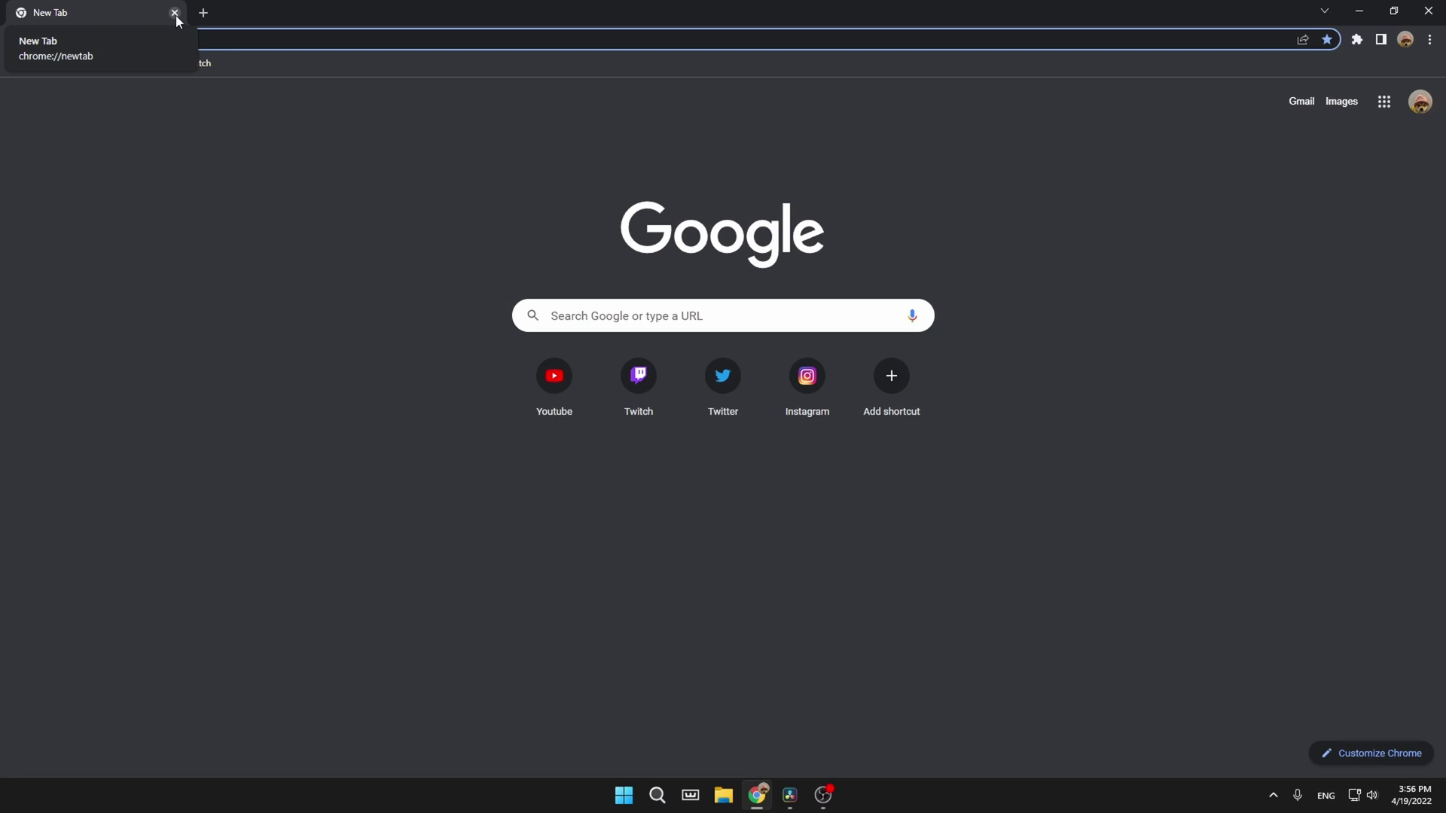
left_click(174, 13)
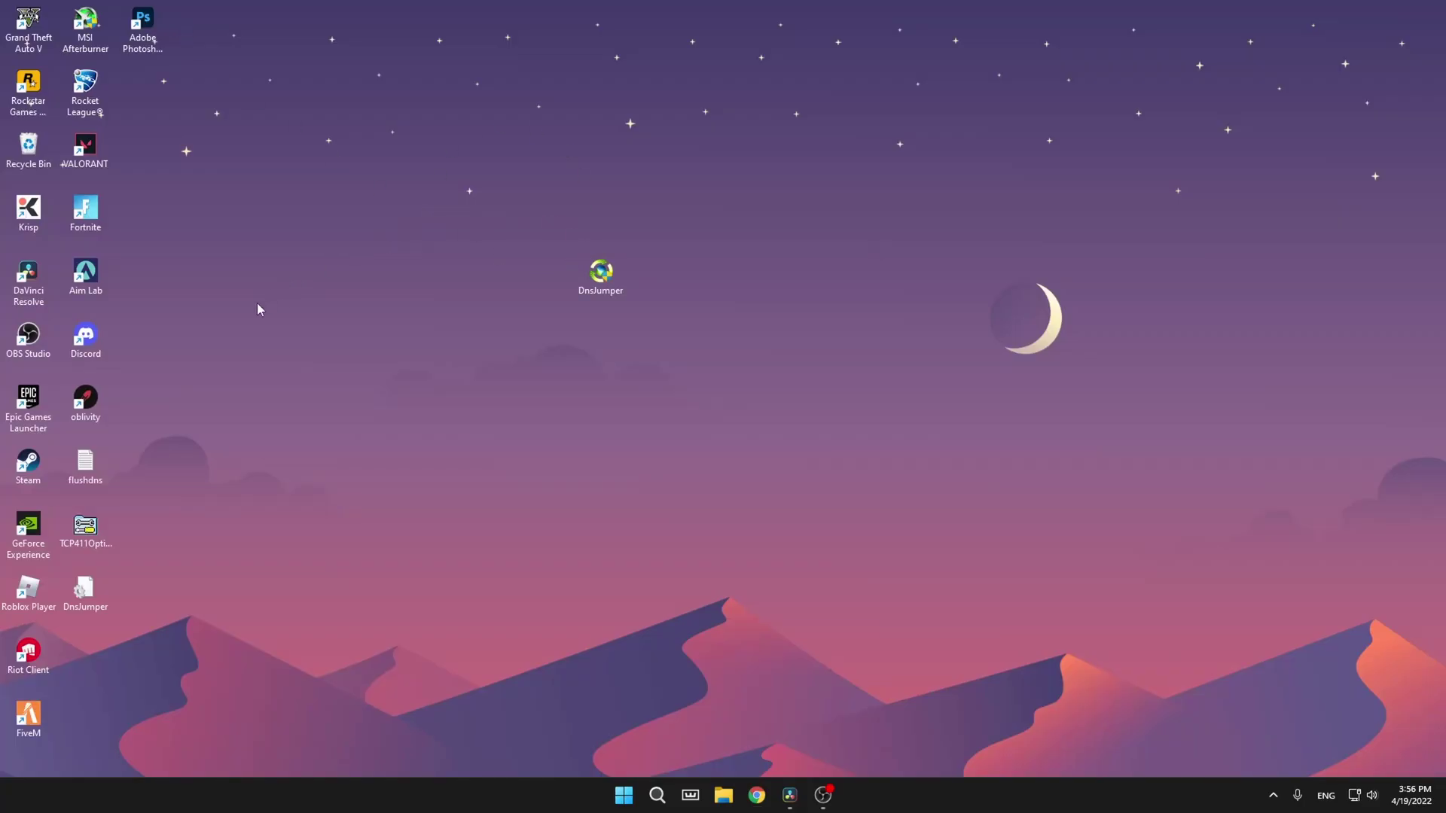